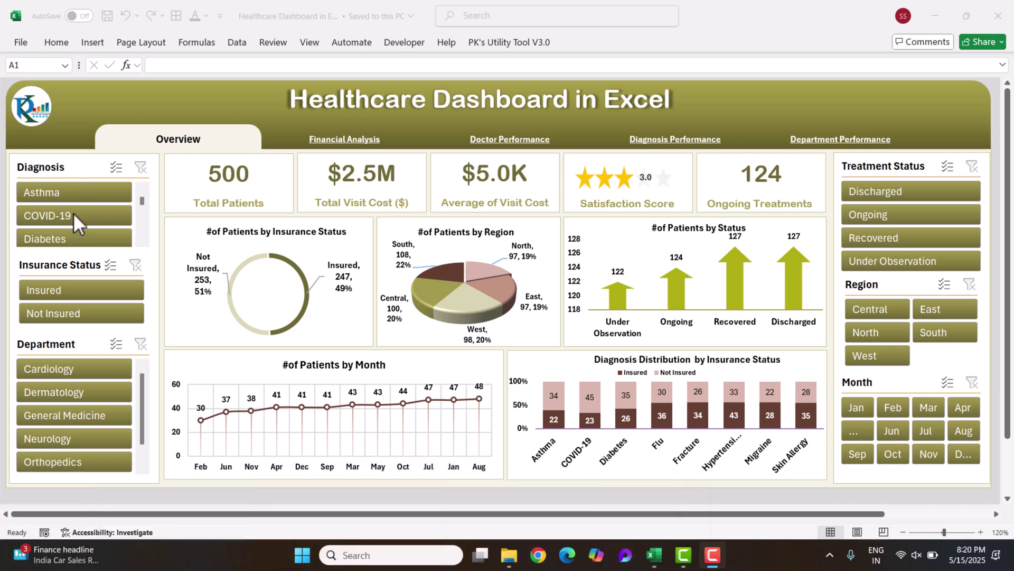
# - Filter the Overview dashboard to COVID-19, Diabetes, then Asthma, and clear the Diagnosis slicer
pyautogui.click(69, 216)
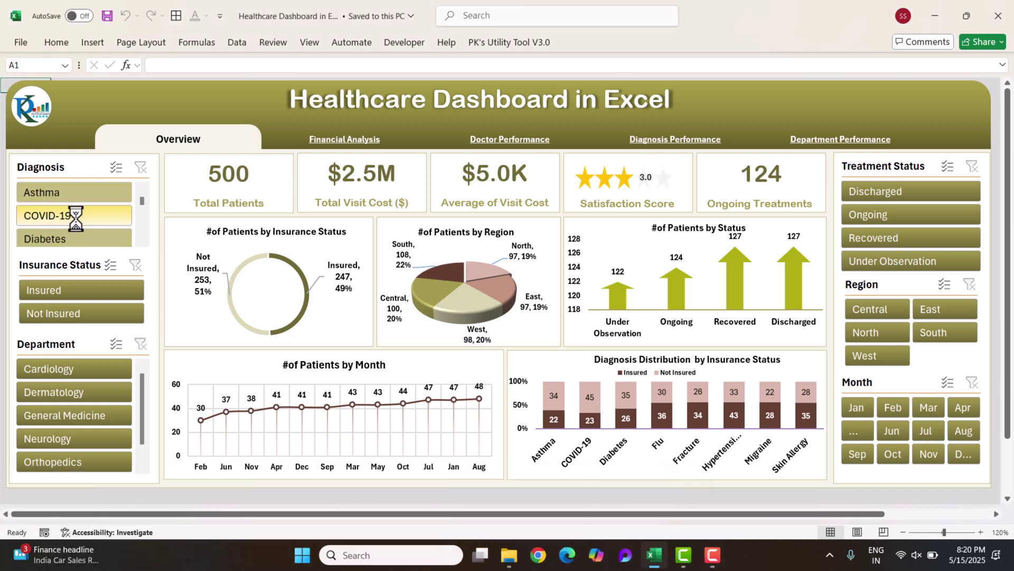
pyautogui.click(72, 240)
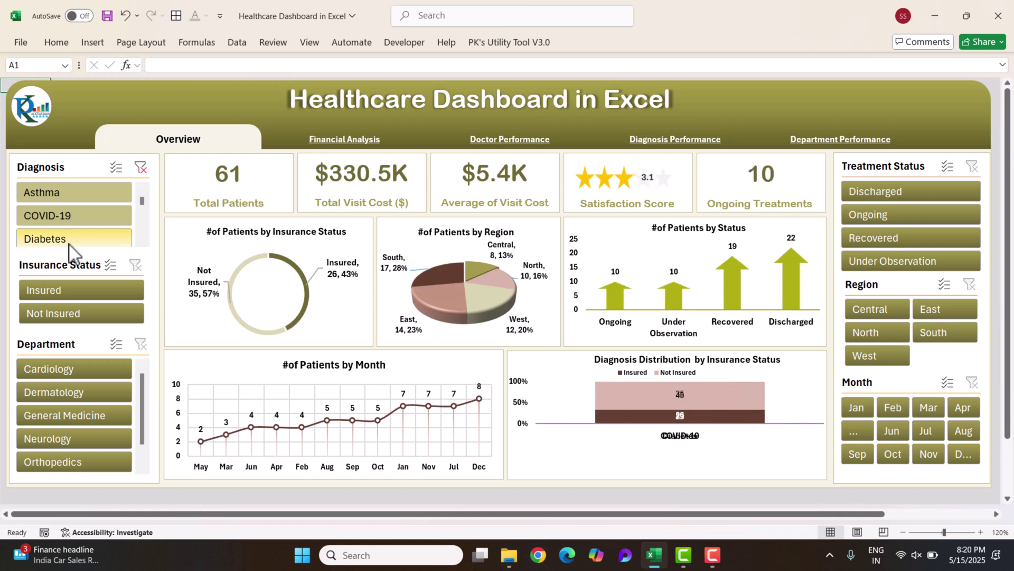
pyautogui.click(75, 196)
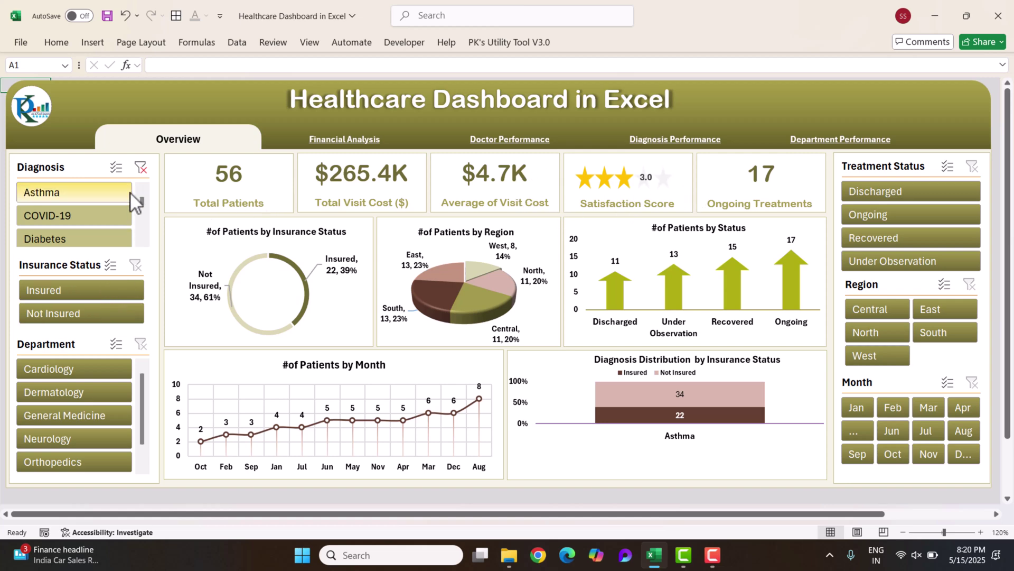
pyautogui.click(140, 166)
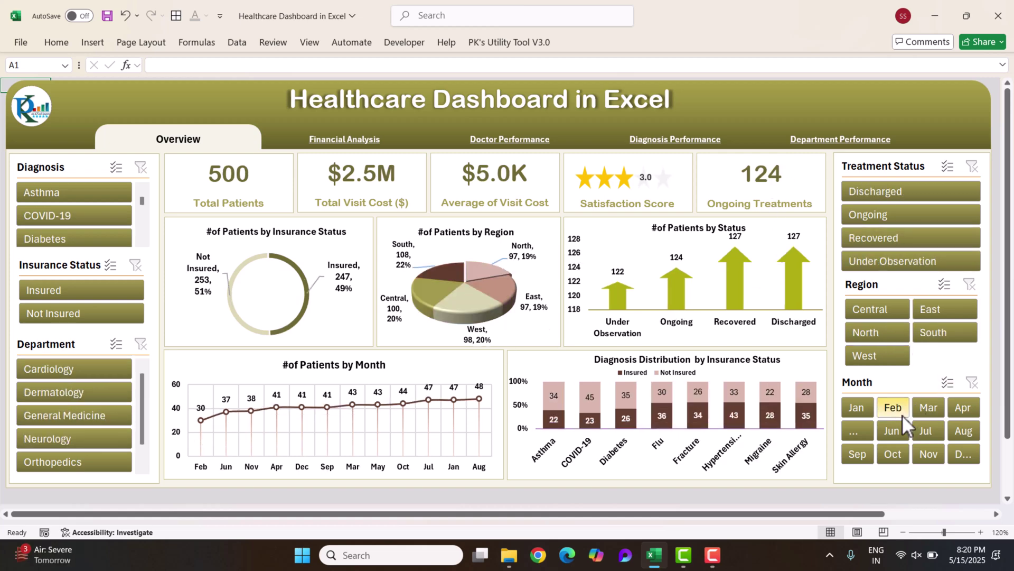
# - Filter to Jul, clear the Month slicer, and go to the Financial Analysis page
pyautogui.click(936, 438)
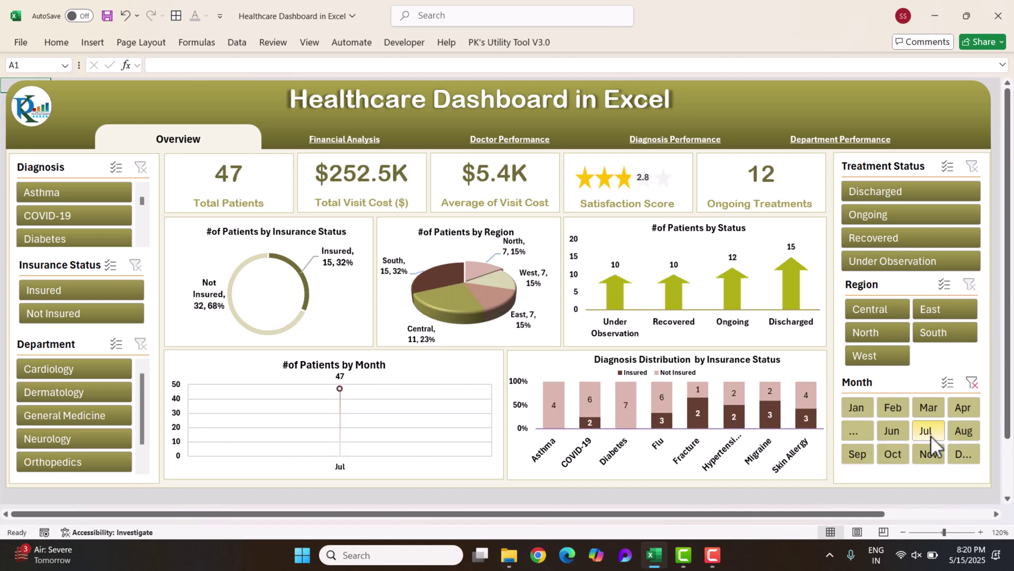
pyautogui.click(972, 383)
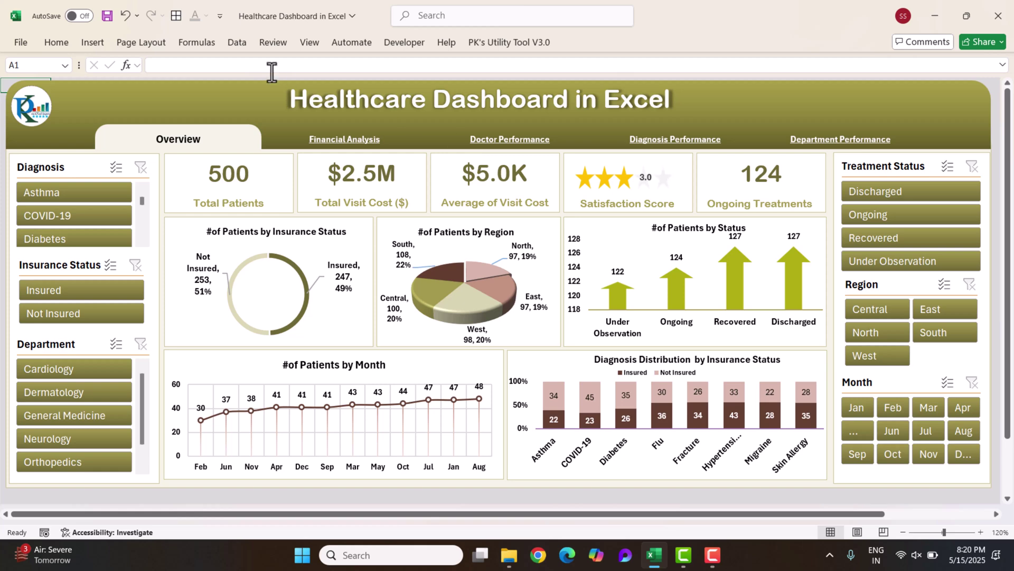
pyautogui.click(345, 140)
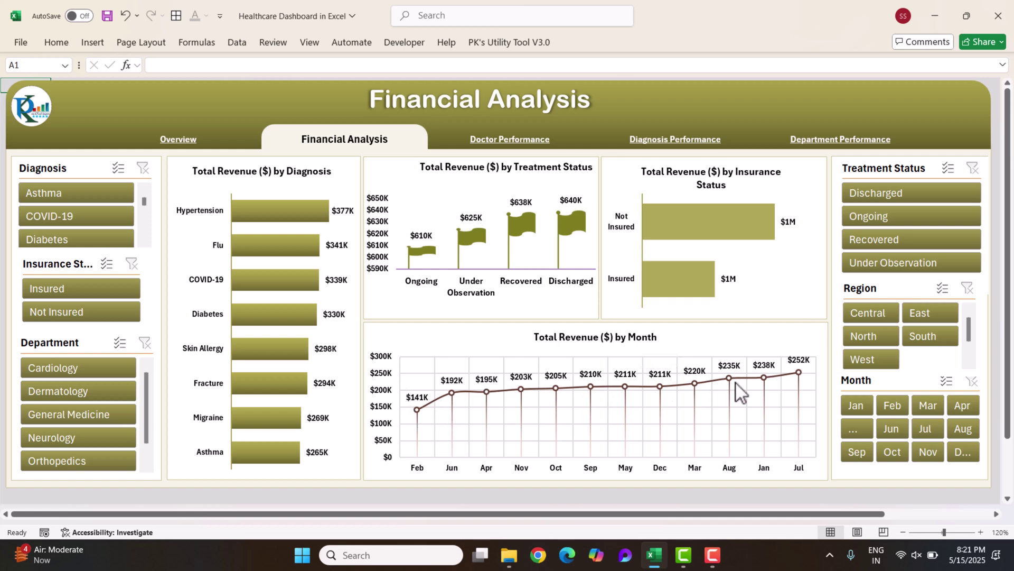
# - Go to the Doctor Performance page using the dashboard's top navigation link
pyautogui.click(522, 154)
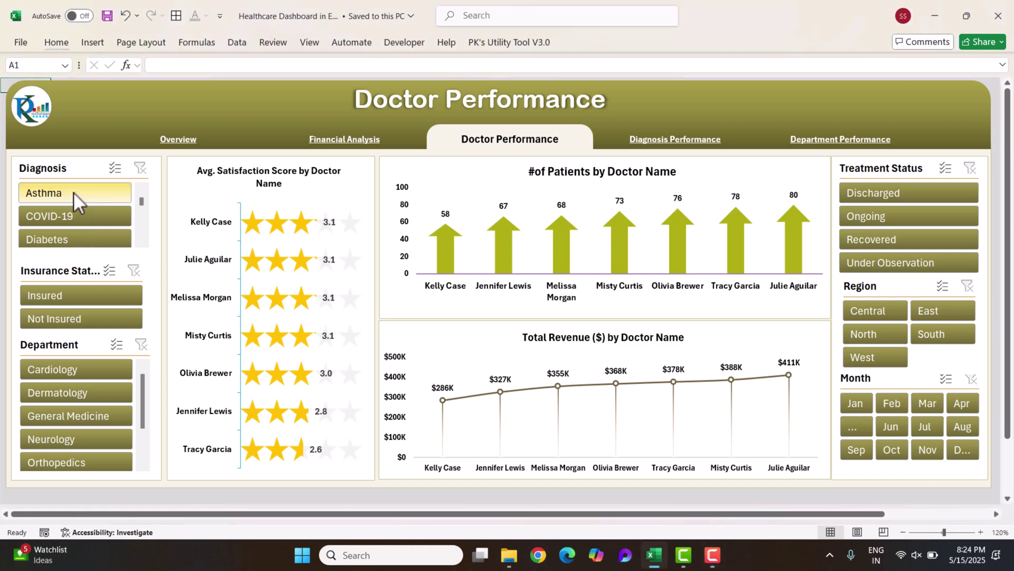
# - Filter doctor charts by Asthma, COVID-19 and Diabetes, clear the slicer, then open Diagnosis Performance
pyautogui.click(93, 189)
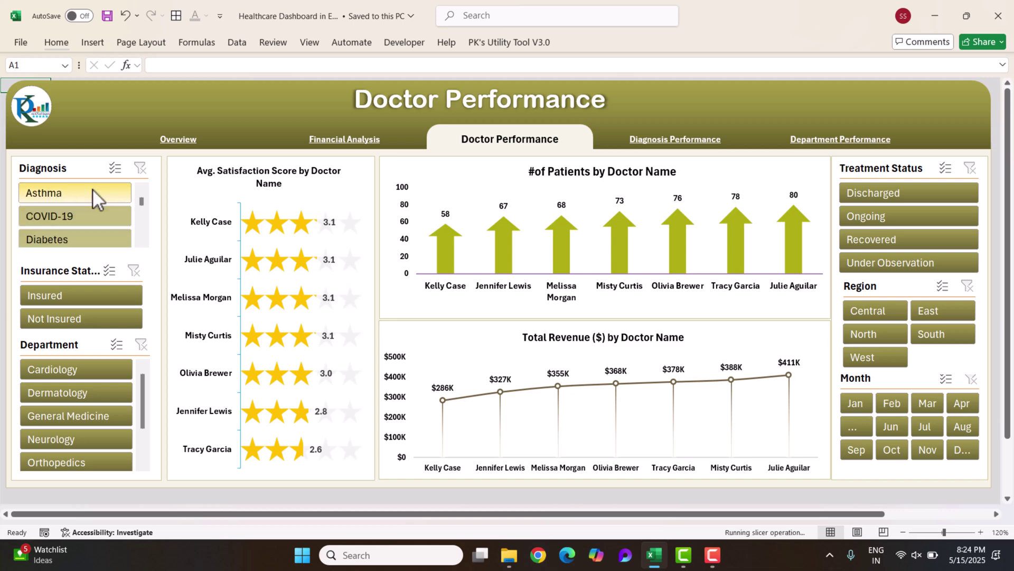
pyautogui.click(65, 217)
pyautogui.click(65, 239)
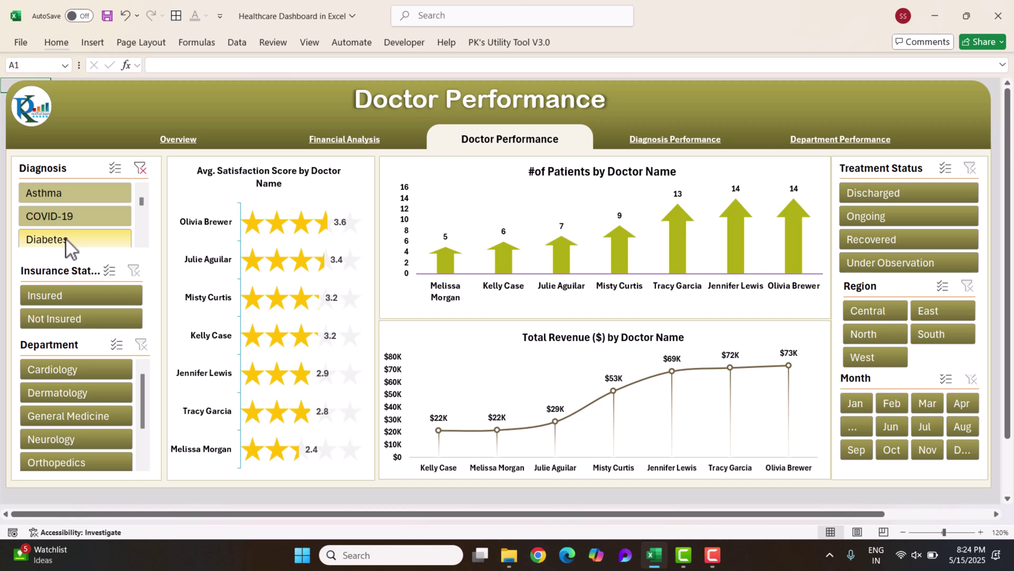
pyautogui.moveTo(141, 204); pyautogui.dragTo(143, 178)
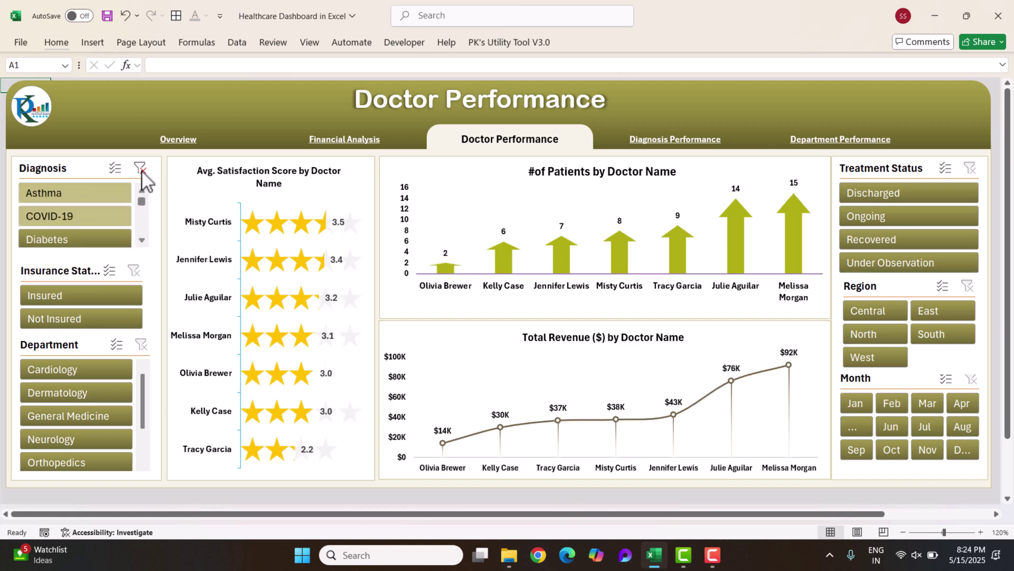
pyautogui.click(140, 169)
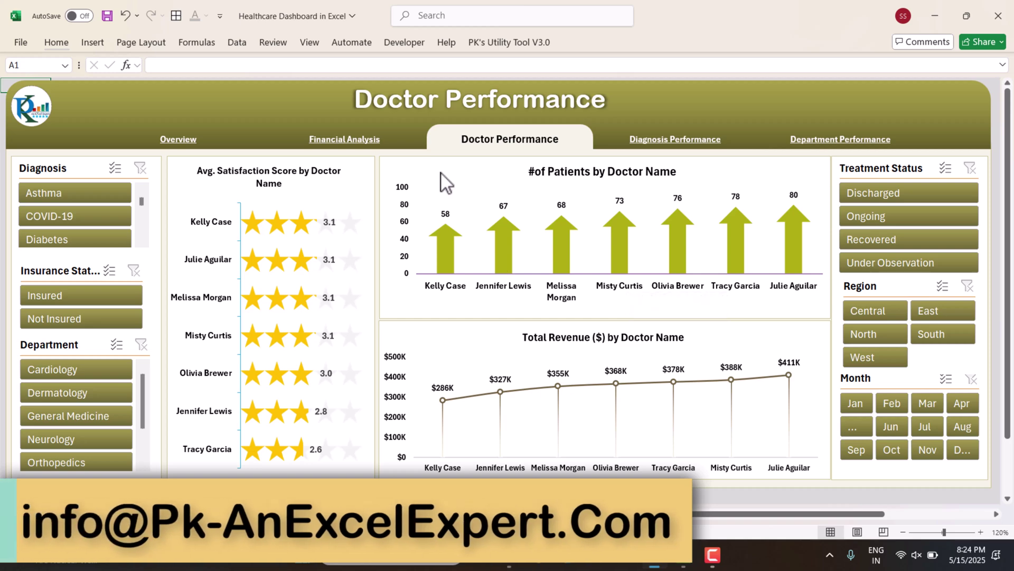
pyautogui.click(670, 147)
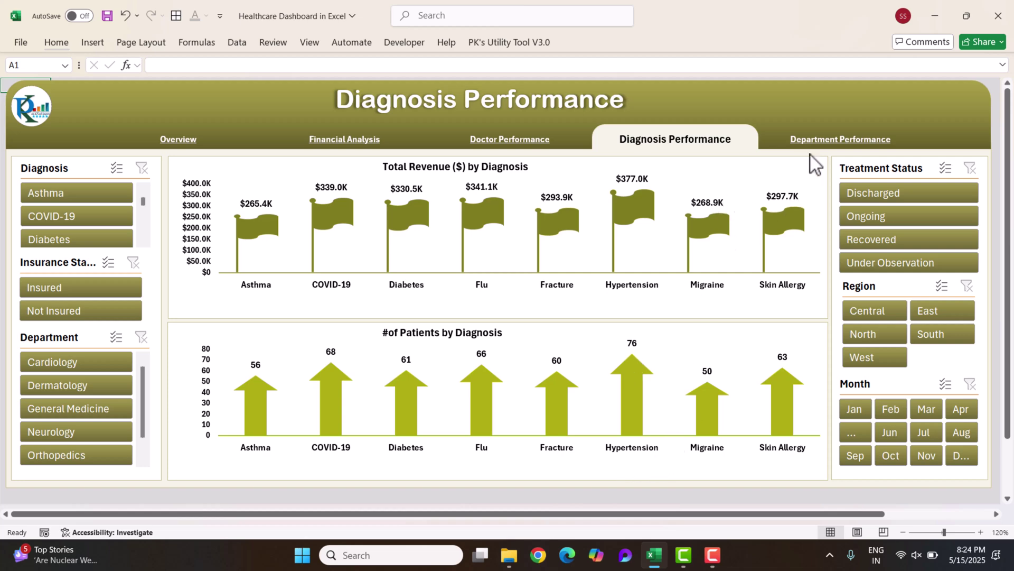
# - Switch to the Department Performance page via its navigation link
pyautogui.click(846, 142)
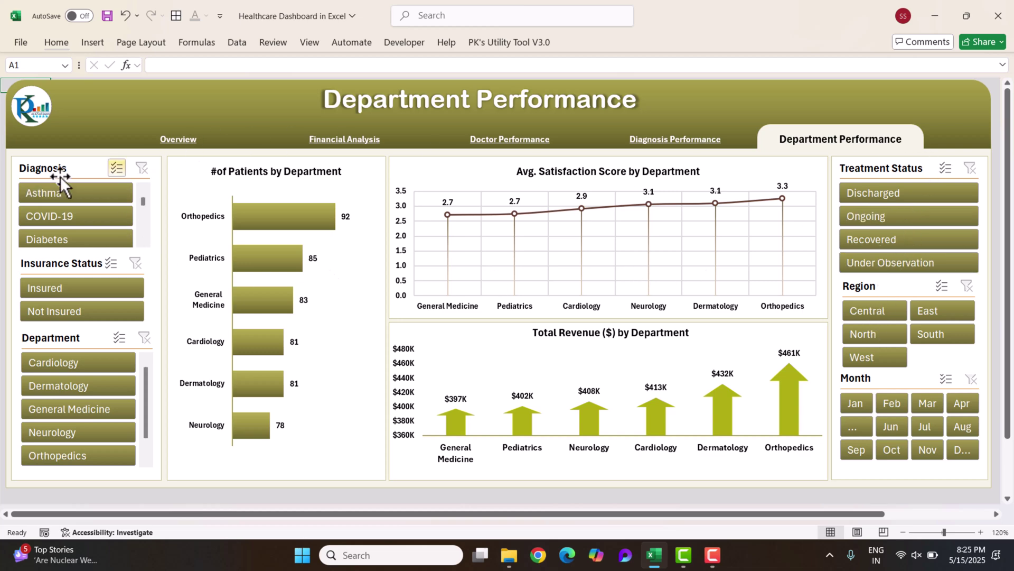
pyautogui.click(78, 217)
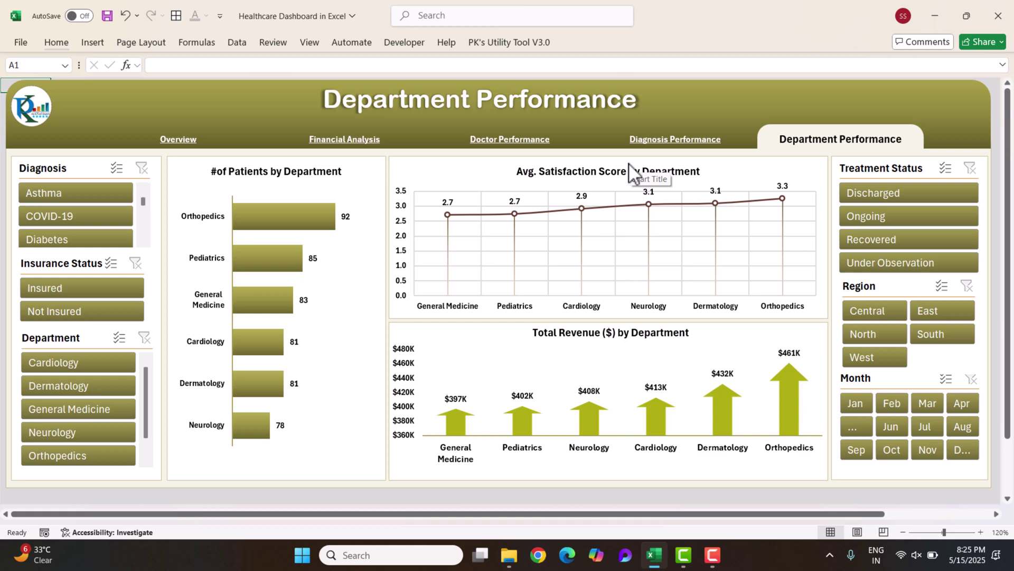
# - Enable Show sheet tabs for this workbook in Excel Options > Advanced, then view Overview
pyautogui.click(26, 45)
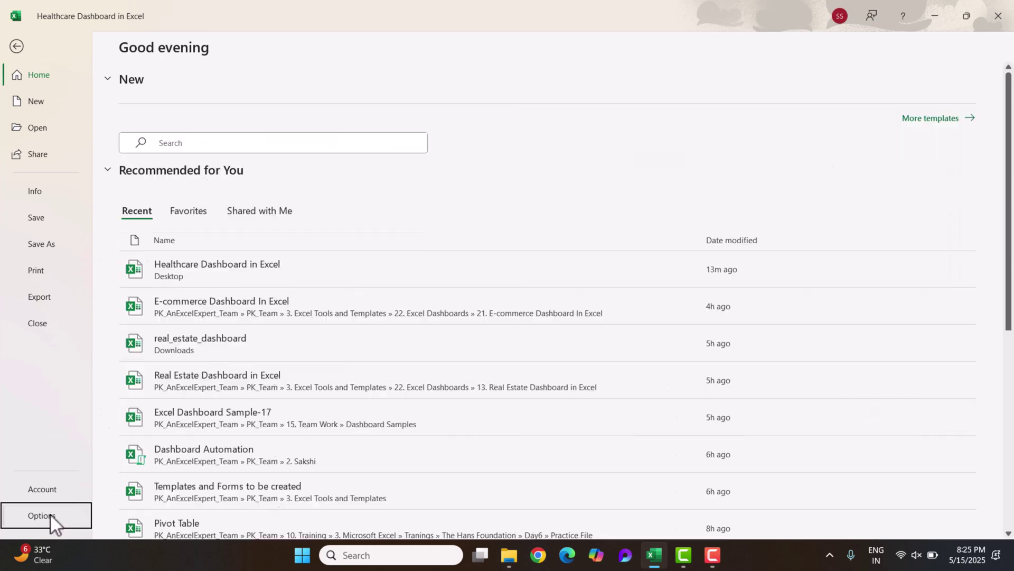
pyautogui.click(49, 514)
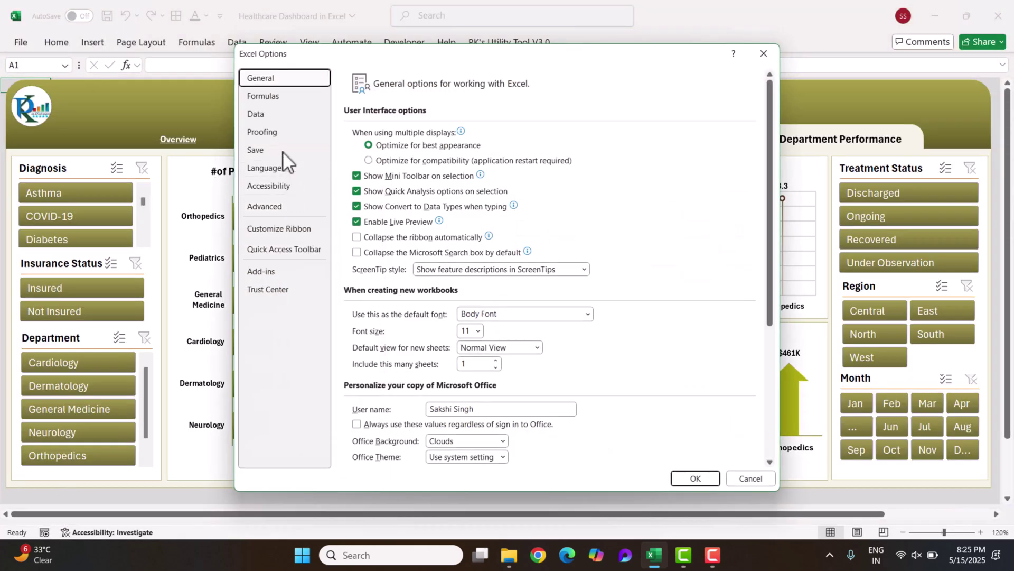
pyautogui.click(277, 205)
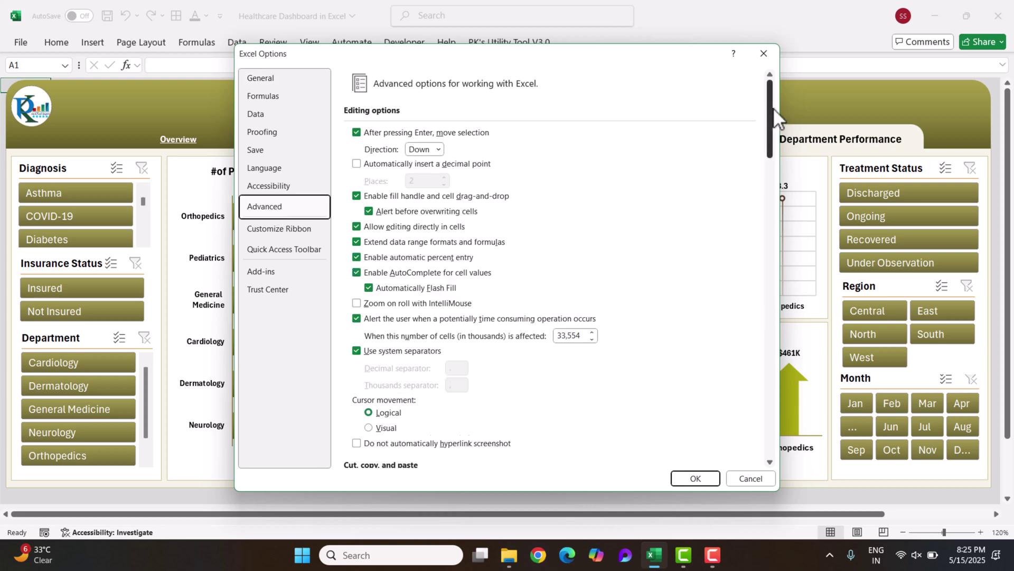
pyautogui.moveTo(773, 107); pyautogui.dragTo(768, 281)
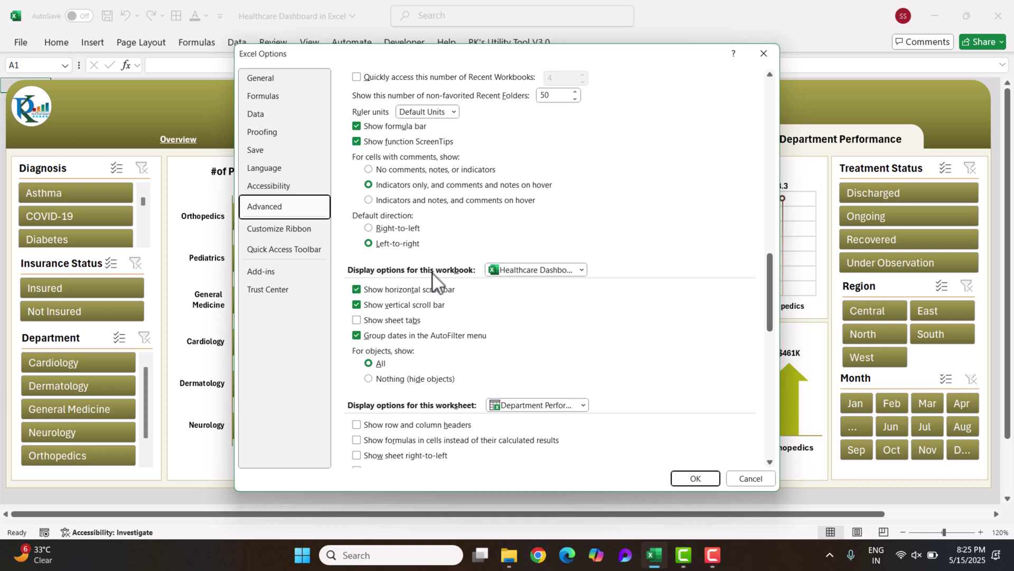
pyautogui.click(376, 323)
pyautogui.click(695, 478)
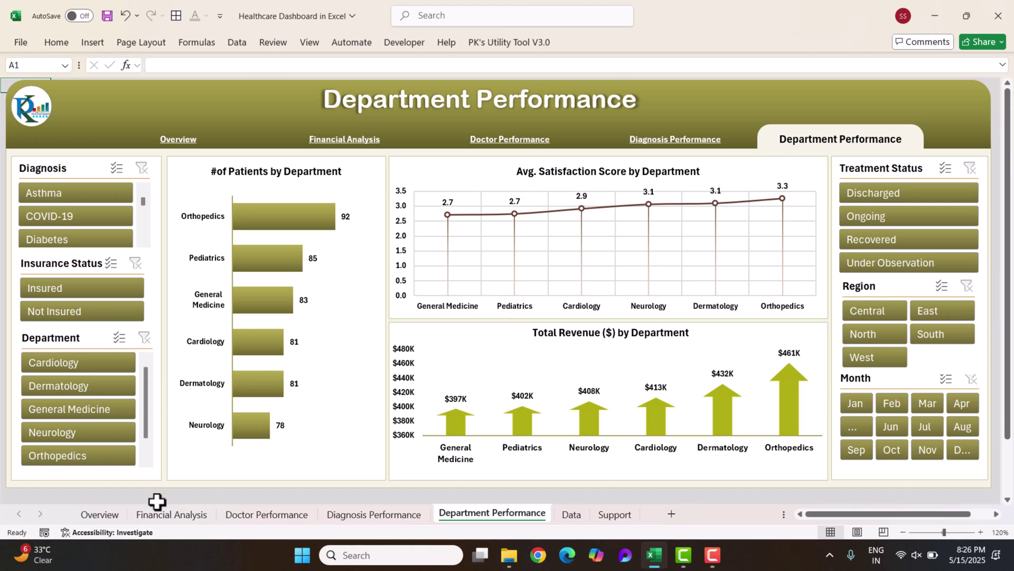
pyautogui.click(100, 514)
# - Browse the Financial, Doctor, Diagnosis and Department Performance sheets, returning to Overview
pyautogui.click(172, 515)
pyautogui.click(266, 515)
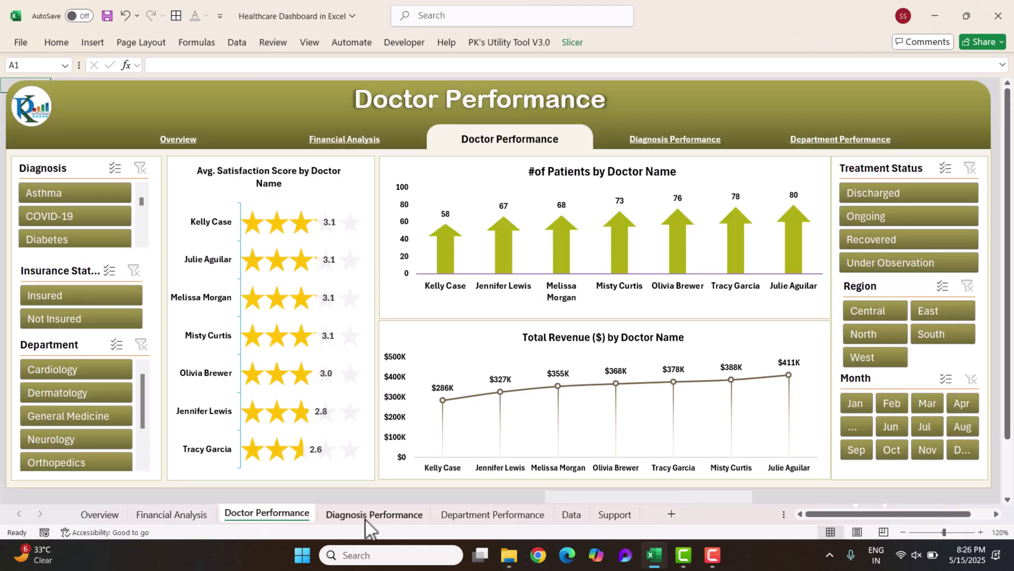
pyautogui.click(369, 515)
pyautogui.click(478, 515)
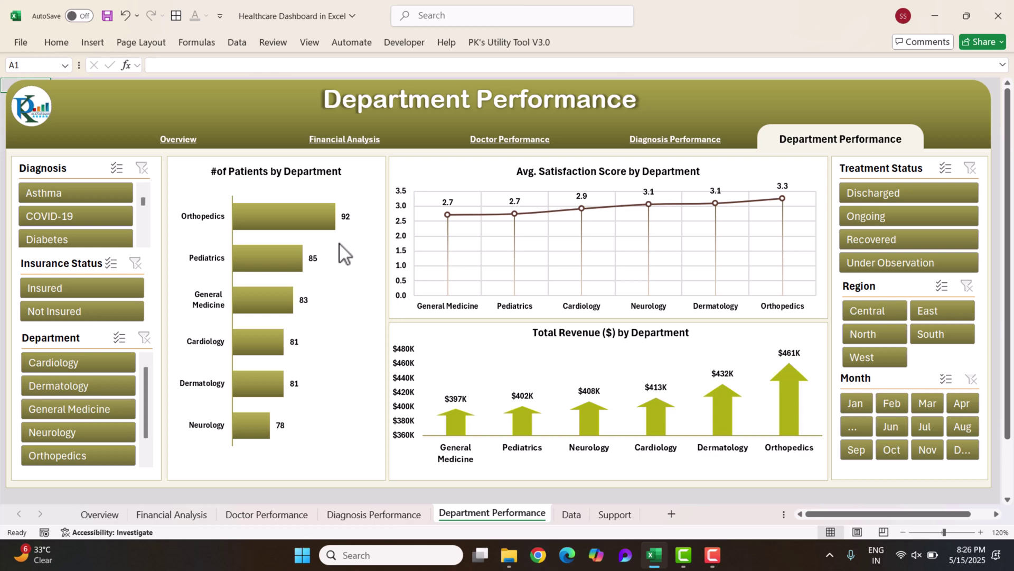
pyautogui.click(100, 514)
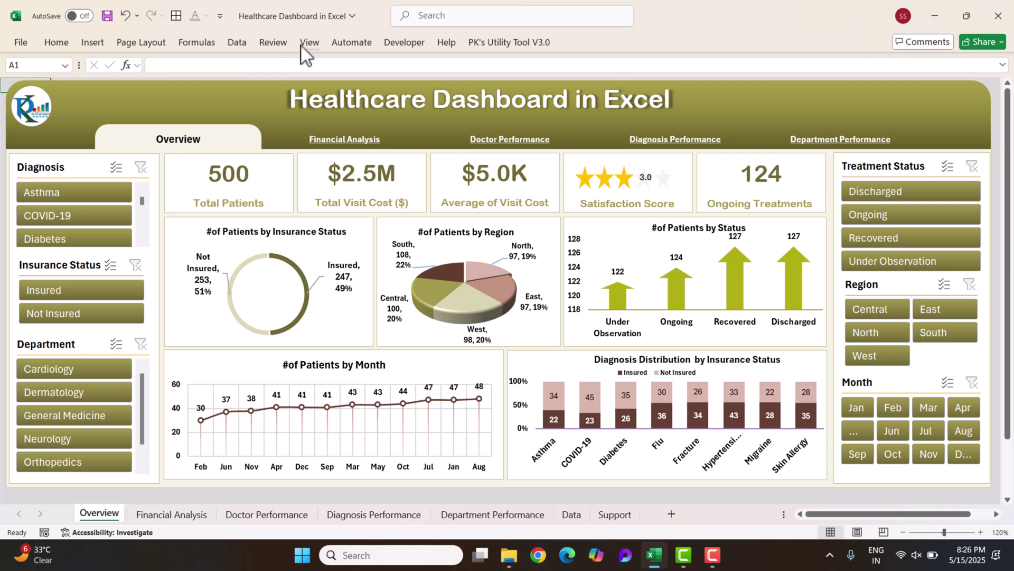
# - Unprotect the Overview sheet, select its charts and Region slicer, then open the Data sheet
pyautogui.click(277, 42)
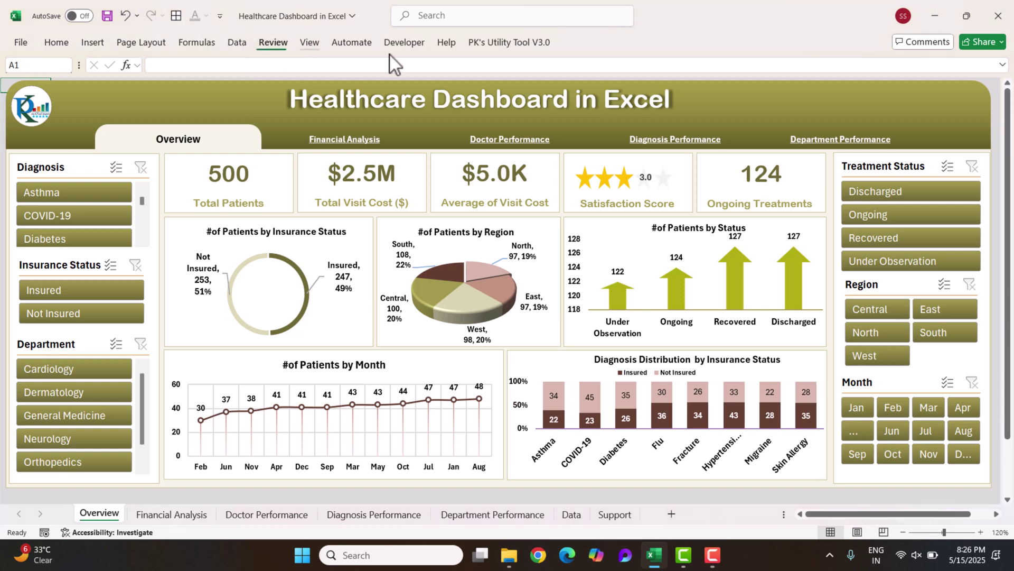
pyautogui.click(597, 88)
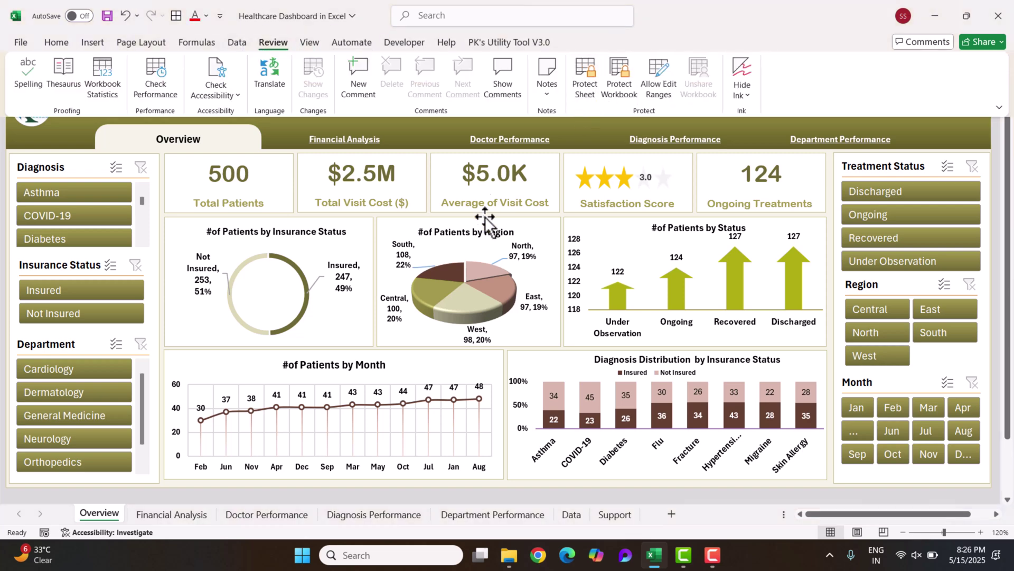
pyautogui.click(550, 243)
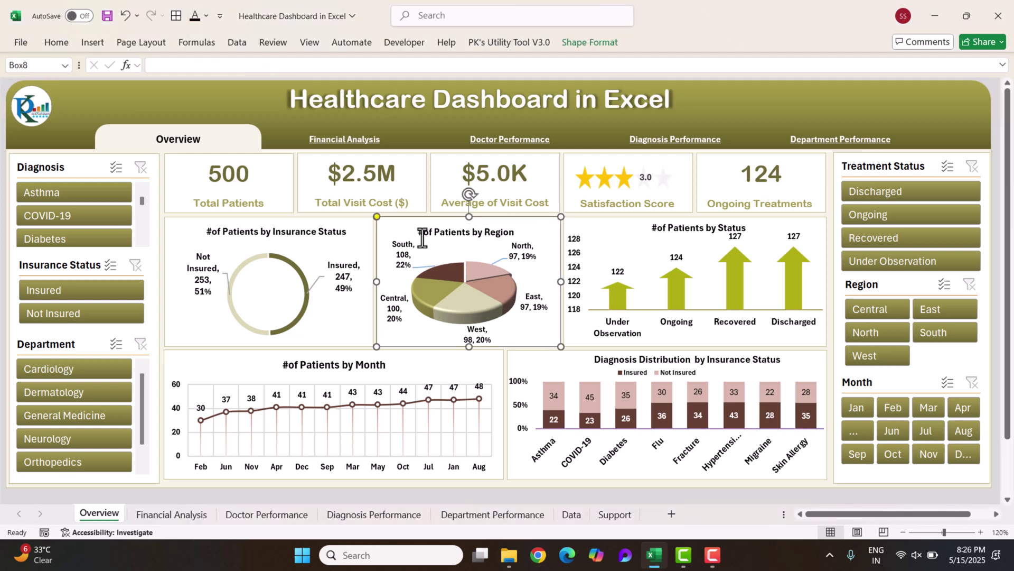
pyautogui.click(328, 269)
pyautogui.click(752, 403)
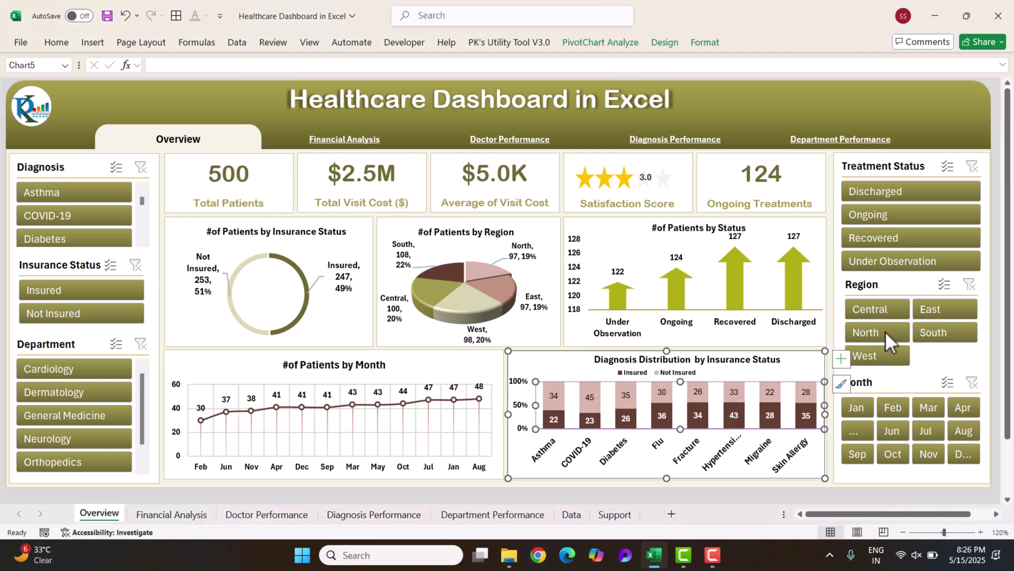
pyautogui.click(898, 286)
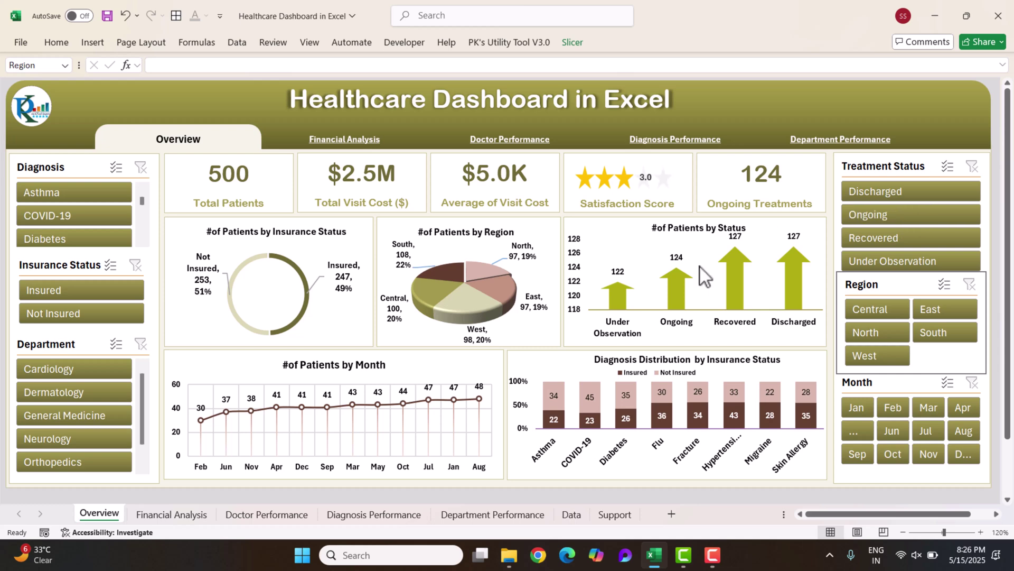
pyautogui.click(296, 516)
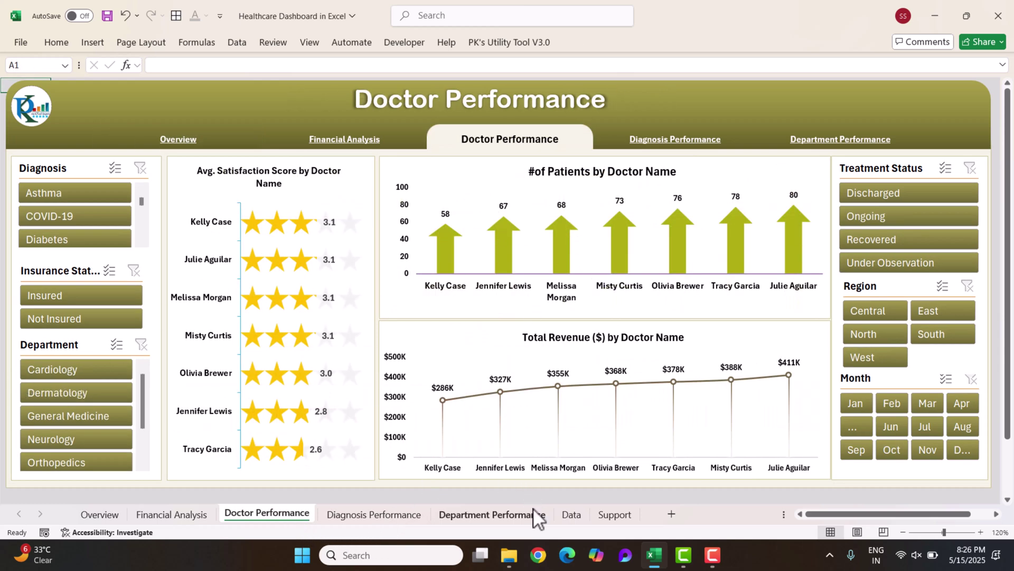
pyautogui.click(572, 515)
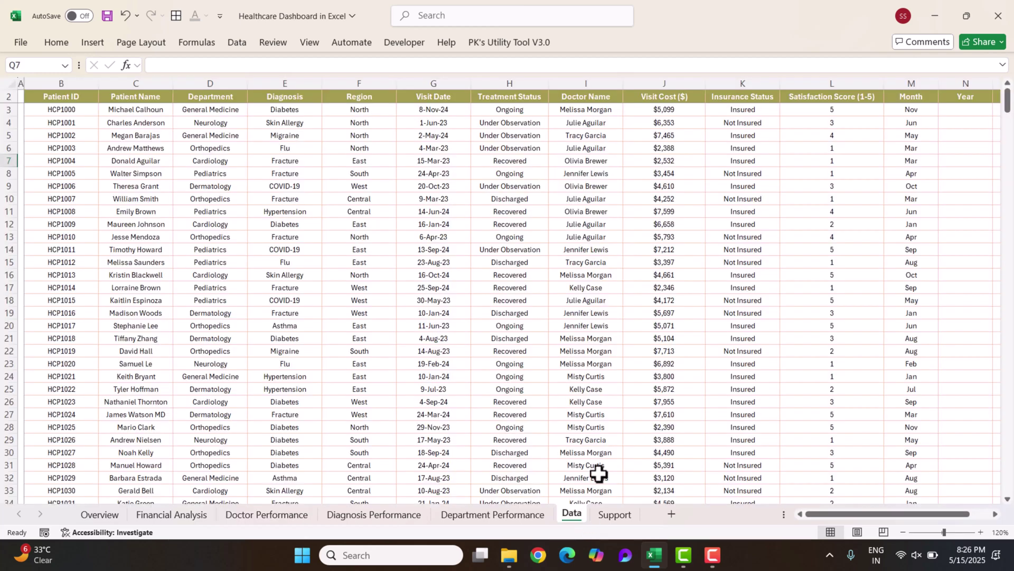
pyautogui.click(67, 96)
pyautogui.press('Up')
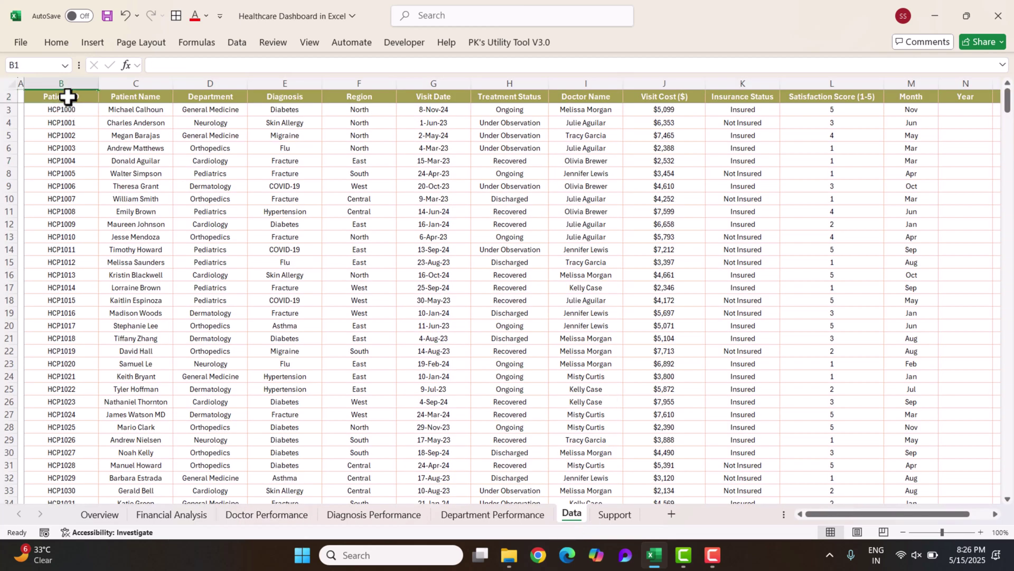
pyautogui.click(68, 97)
pyautogui.click(71, 109)
pyautogui.hotkey('shift', 'Down')
pyautogui.hotkey('shift', 'Down')
pyautogui.hotkey('shift', 'Down')
pyautogui.hotkey('shift', 'Down')
pyautogui.hotkey('shift', 'Down')
pyautogui.hotkey('shift', 'Down')
pyautogui.moveTo(139, 109); pyautogui.dragTo(147, 182)
pyautogui.moveTo(211, 109); pyautogui.dragTo(216, 224)
pyautogui.moveTo(278, 110); pyautogui.dragTo(294, 221)
pyautogui.moveTo(370, 110); pyautogui.dragTo(369, 208)
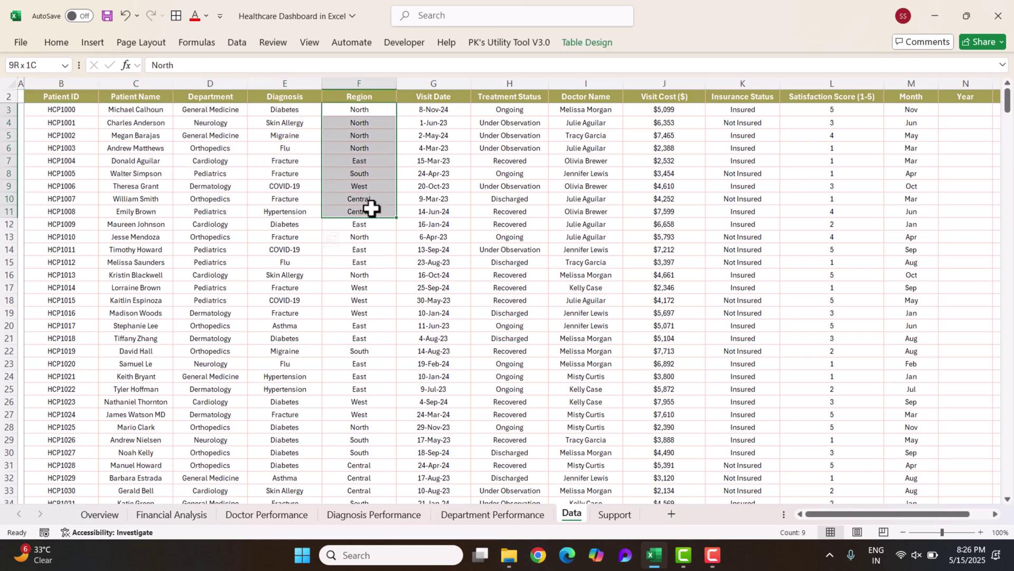
pyautogui.moveTo(444, 113); pyautogui.dragTo(441, 210)
pyautogui.moveTo(518, 110); pyautogui.dragTo(541, 170)
pyautogui.moveTo(583, 109); pyautogui.dragTo(586, 214)
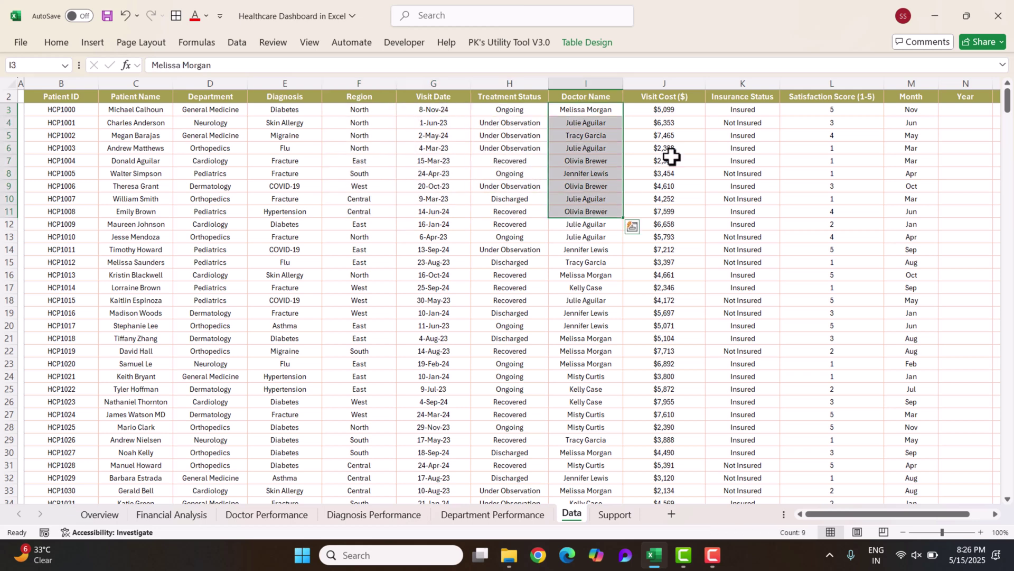
pyautogui.moveTo(687, 111); pyautogui.dragTo(686, 213)
pyautogui.moveTo(756, 110); pyautogui.dragTo(777, 199)
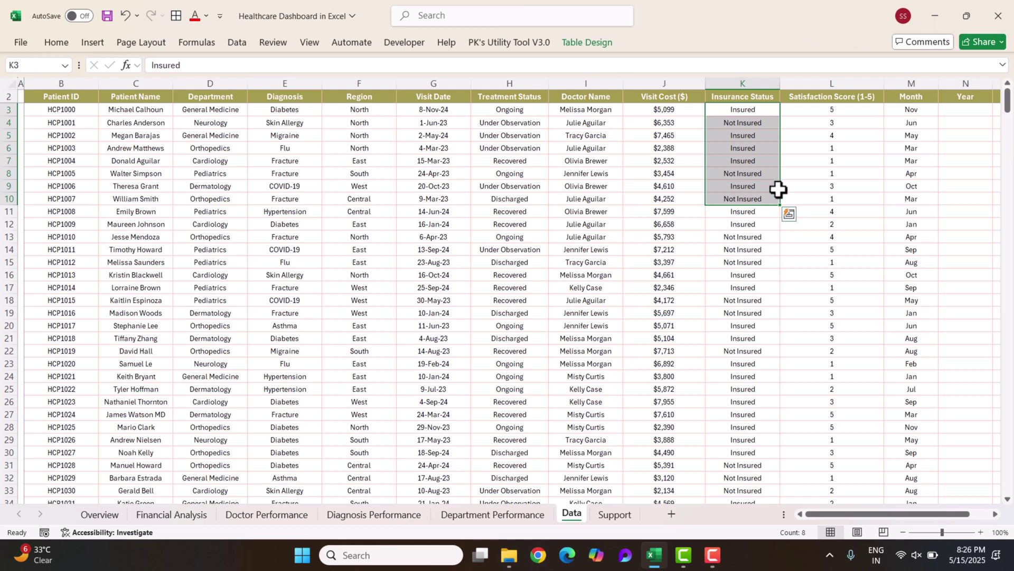
pyautogui.moveTo(833, 110); pyautogui.dragTo(851, 195)
pyautogui.hscroll(5, 853, 199)
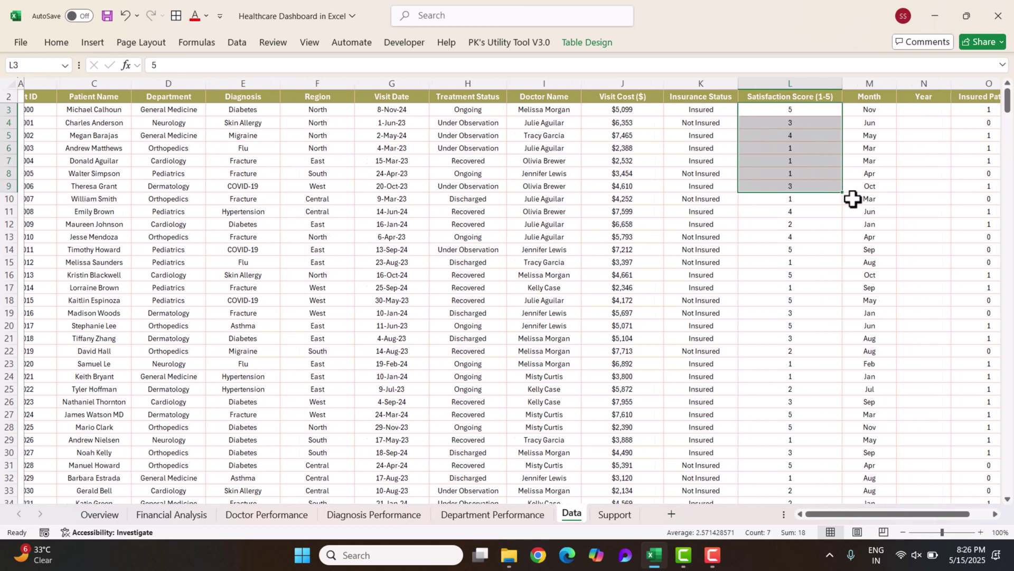
pyautogui.moveTo(670, 113); pyautogui.dragTo(670, 249)
# - Review M3's Month formula and fill the Year column with =YEAR([@[Visit Date]])
pyautogui.doubleClick(673, 109)
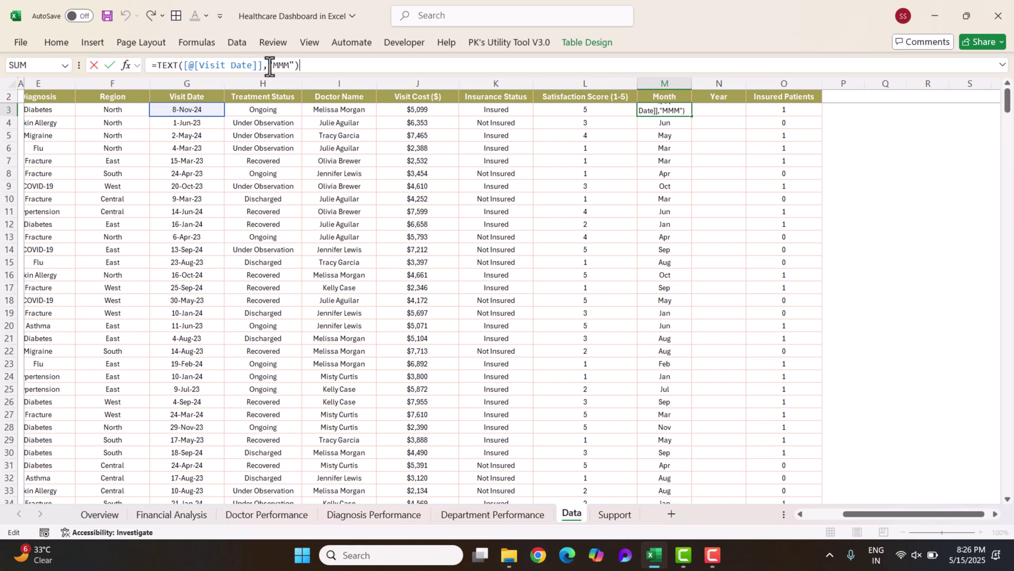
pyautogui.press('Return')
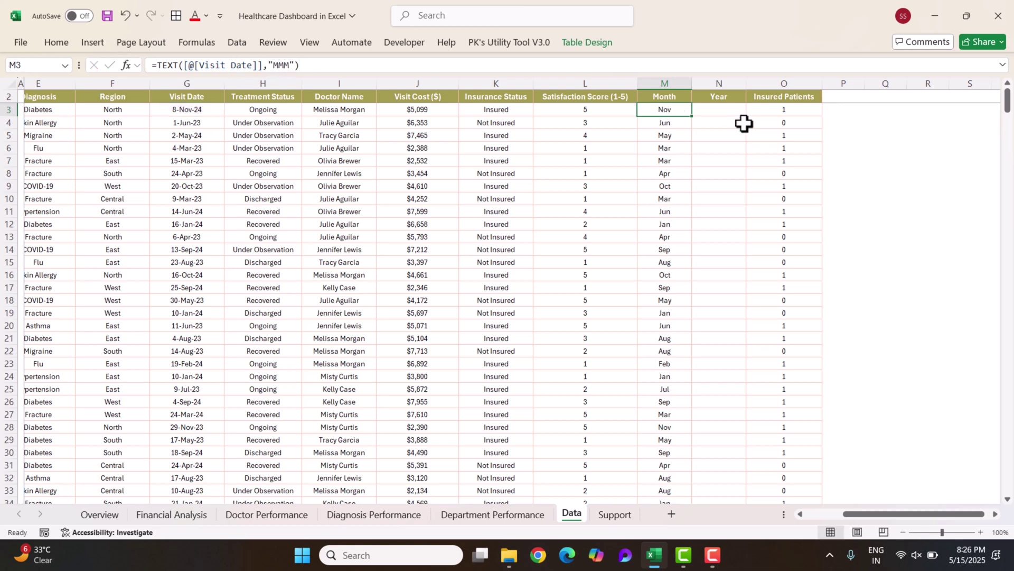
pyautogui.click(737, 113)
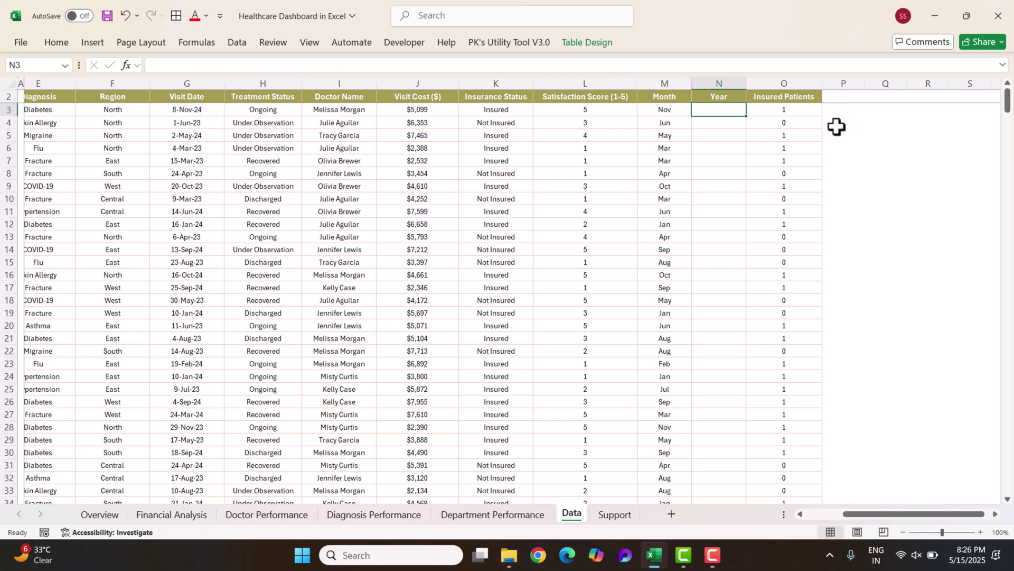
pyautogui.write('Yea')
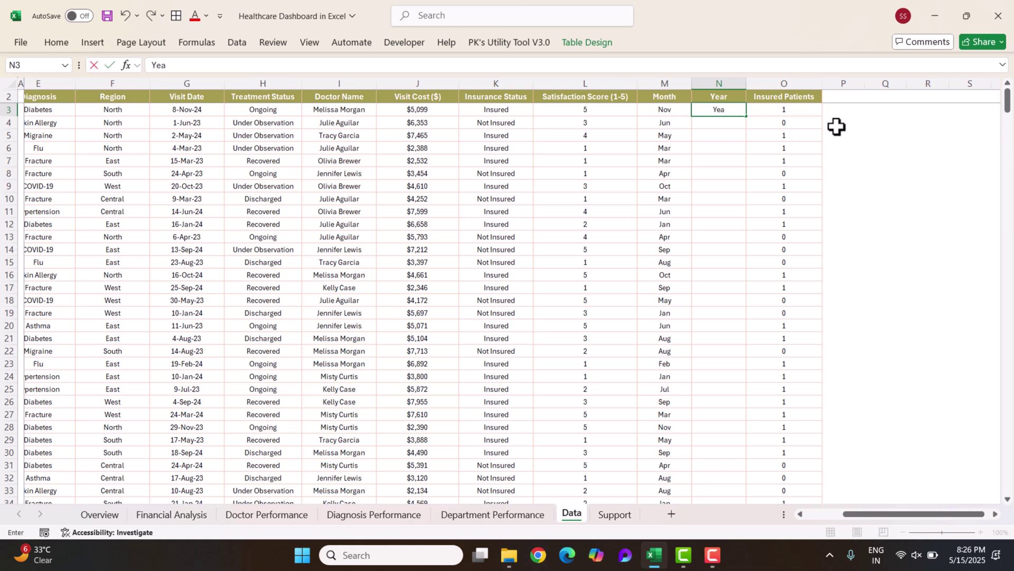
pyautogui.press('Escape')
pyautogui.write('=yea')
pyautogui.press('Tab')
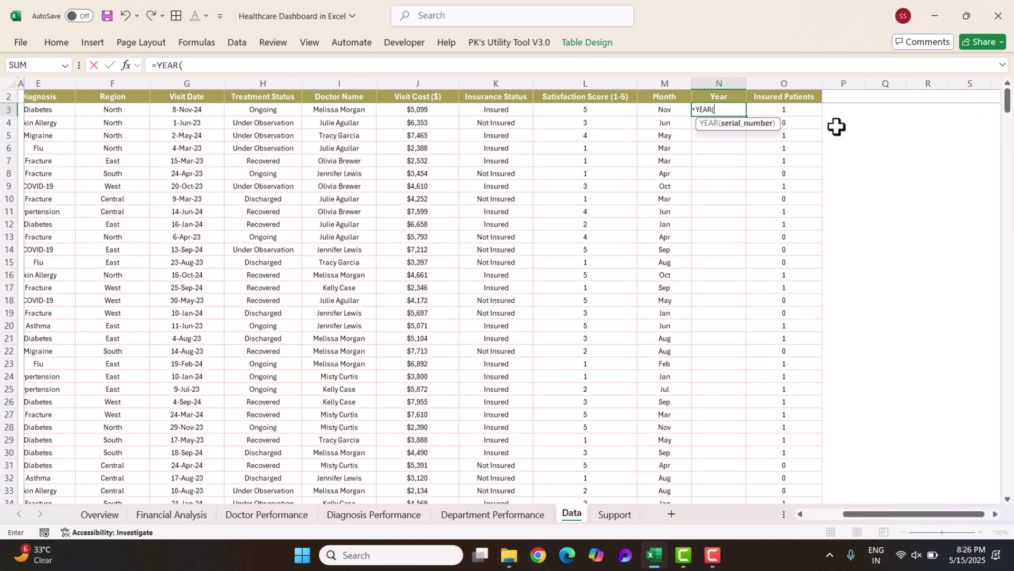
pyautogui.press('Left')
pyautogui.press('Left')
pyautogui.press('Left')
pyautogui.press('Left')
pyautogui.press('Left')
pyautogui.press('Left')
pyautogui.press('Left')
pyautogui.hotkey('ctrl', 'Return')
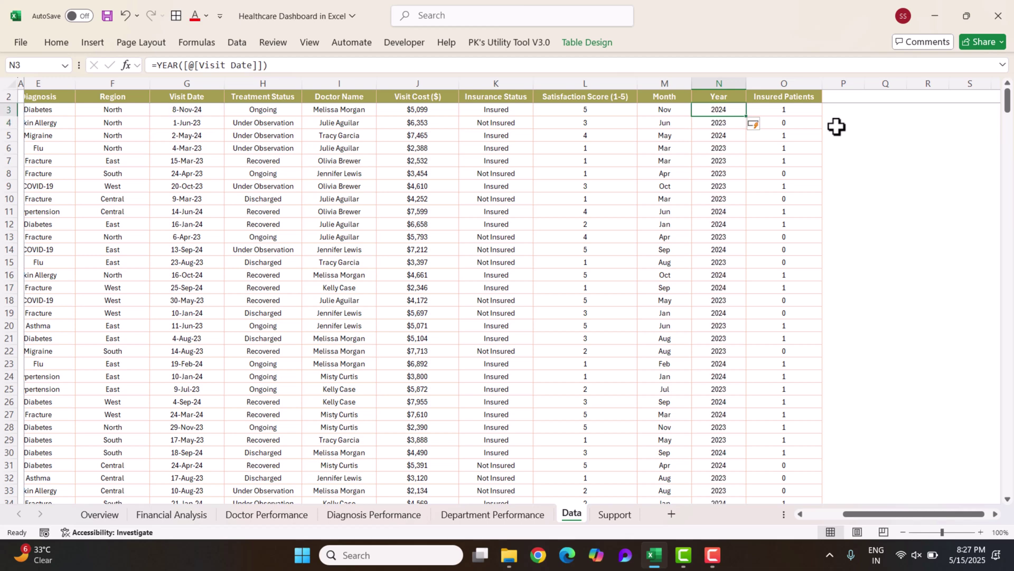
# - Check O3's Insured Patients IF formula against K3's Insurance Status, then open Support
pyautogui.click(787, 108)
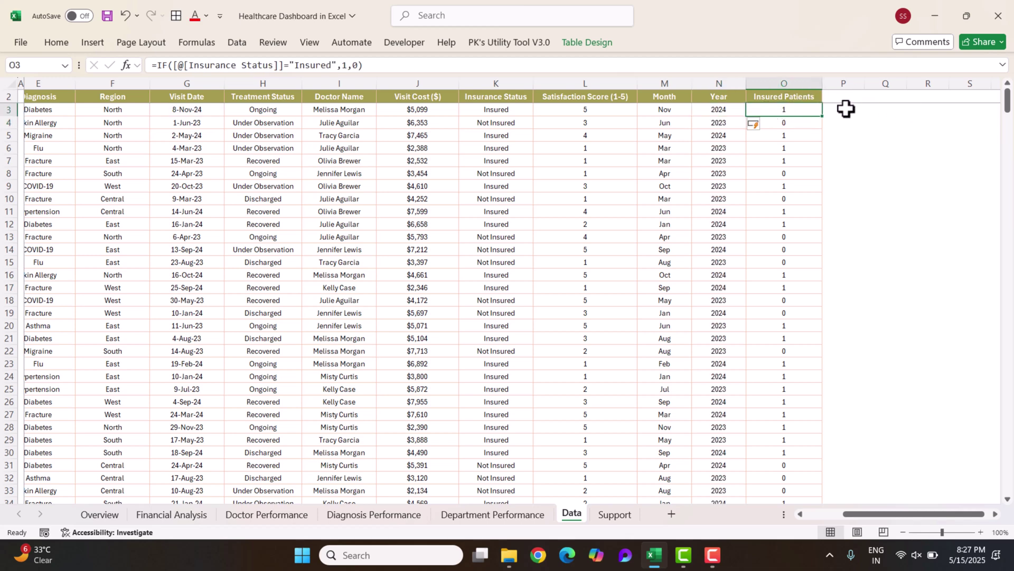
pyautogui.click(791, 99)
pyautogui.click(792, 112)
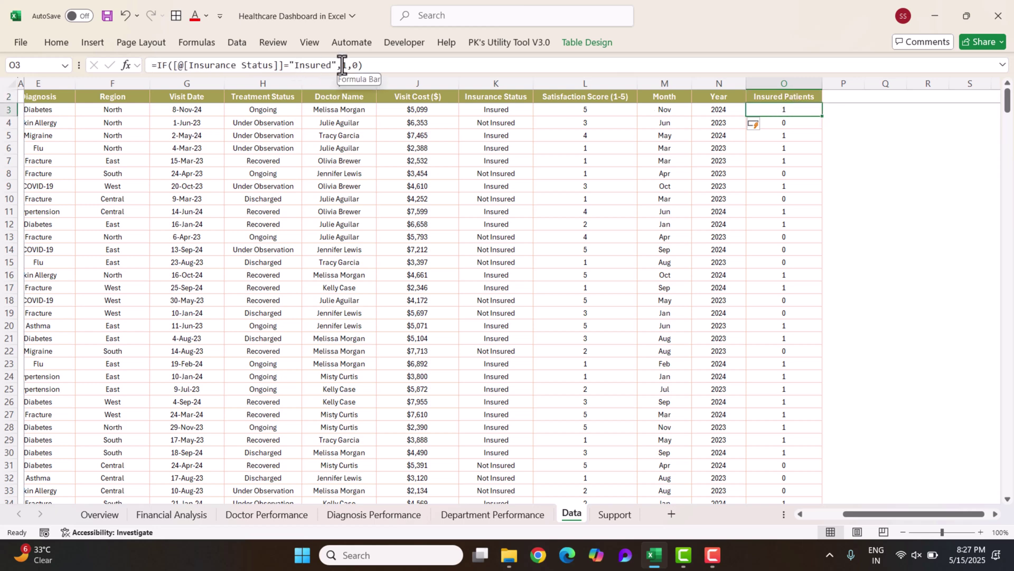
pyautogui.click(515, 110)
pyautogui.click(795, 109)
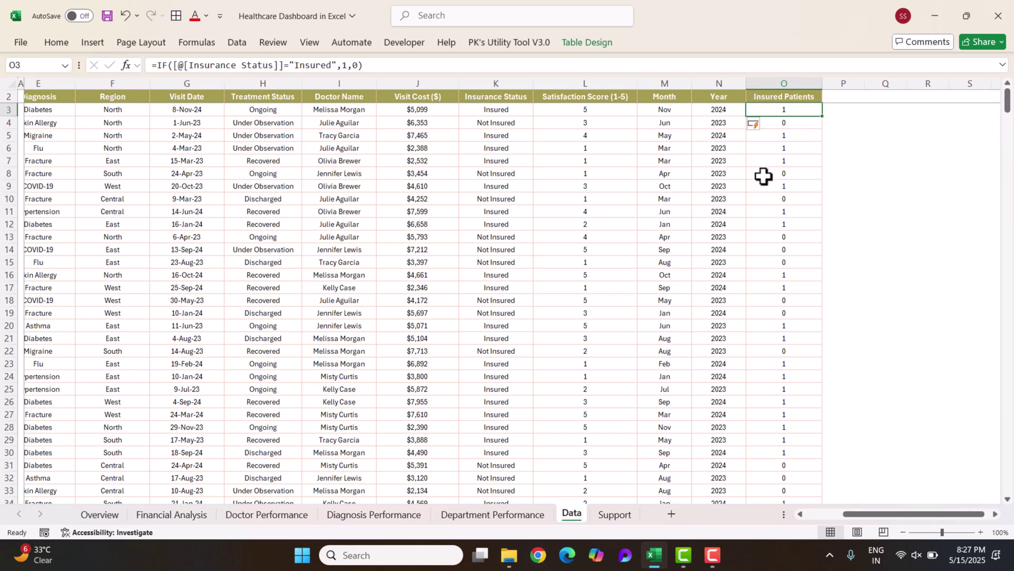
pyautogui.click(615, 515)
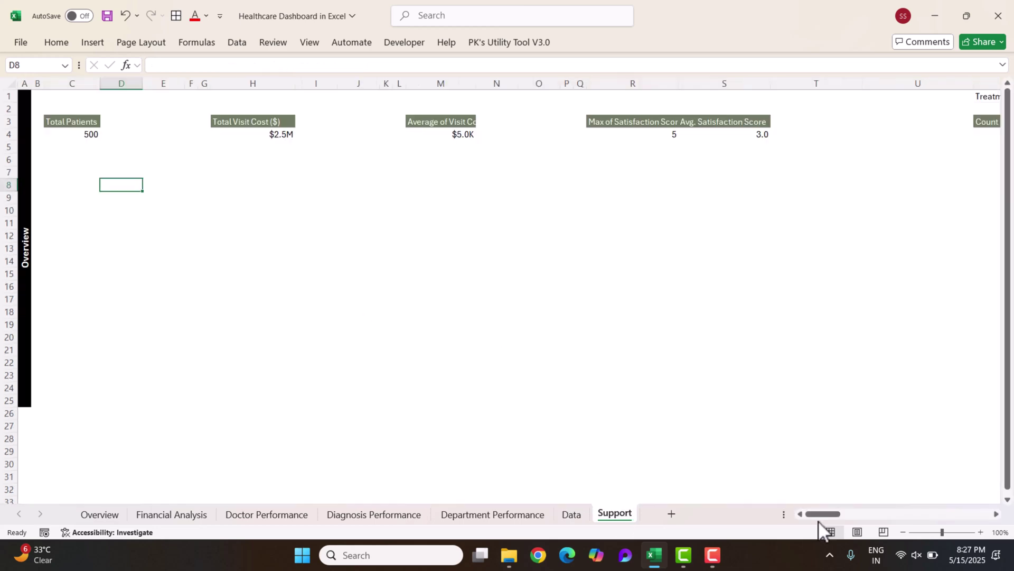
pyautogui.click(74, 121)
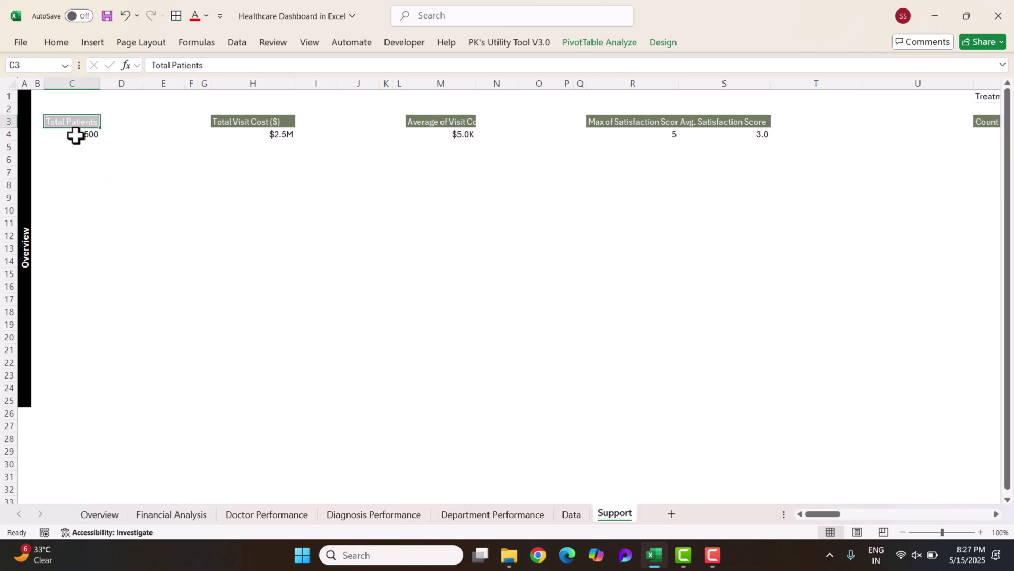
pyautogui.click(95, 160)
pyautogui.click(85, 124)
pyautogui.click(87, 134)
pyautogui.moveTo(248, 122); pyautogui.dragTo(253, 132)
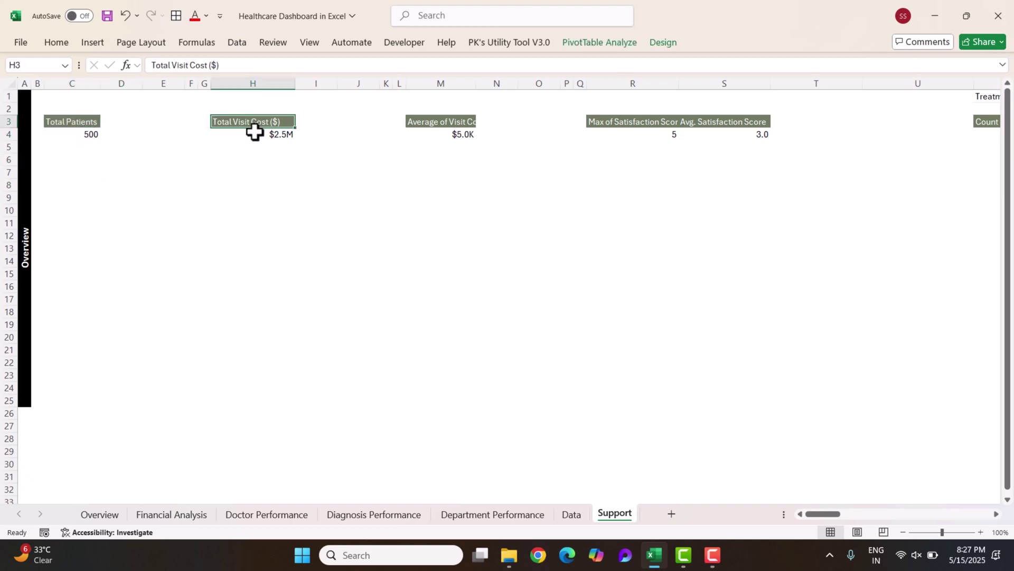
pyautogui.moveTo(453, 125); pyautogui.dragTo(458, 125)
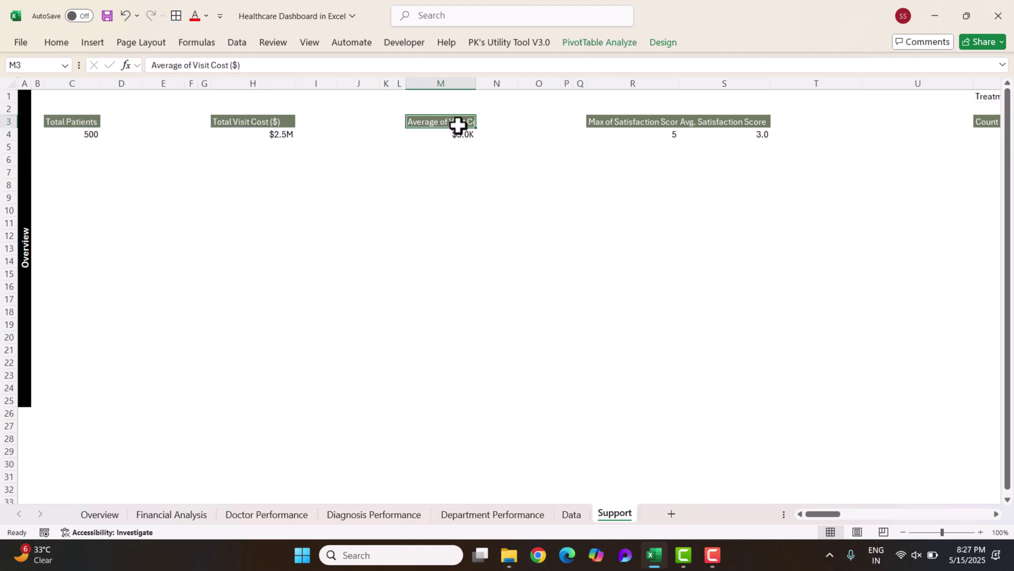
pyautogui.click(725, 125)
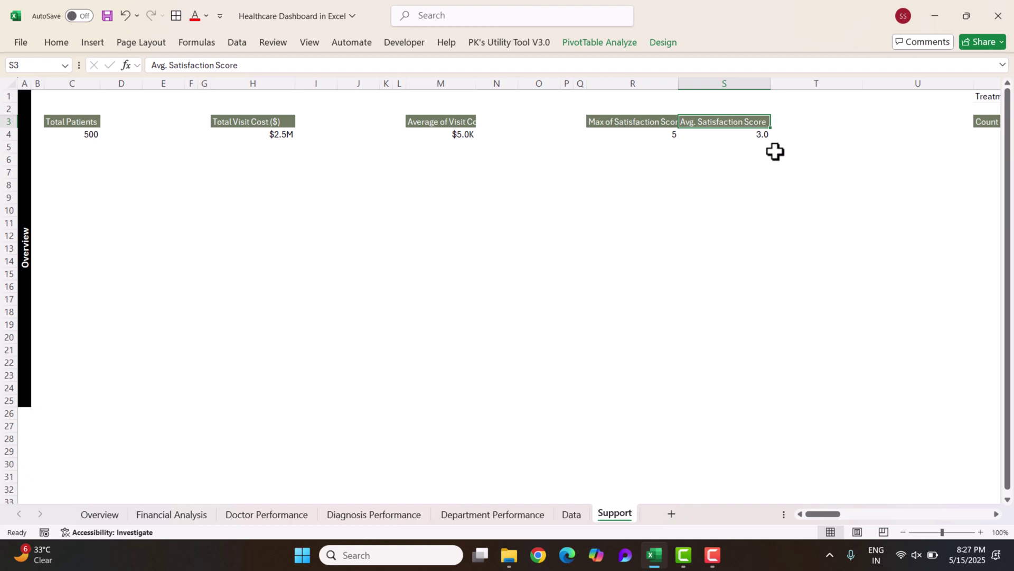
pyautogui.click(654, 127)
pyautogui.click(668, 136)
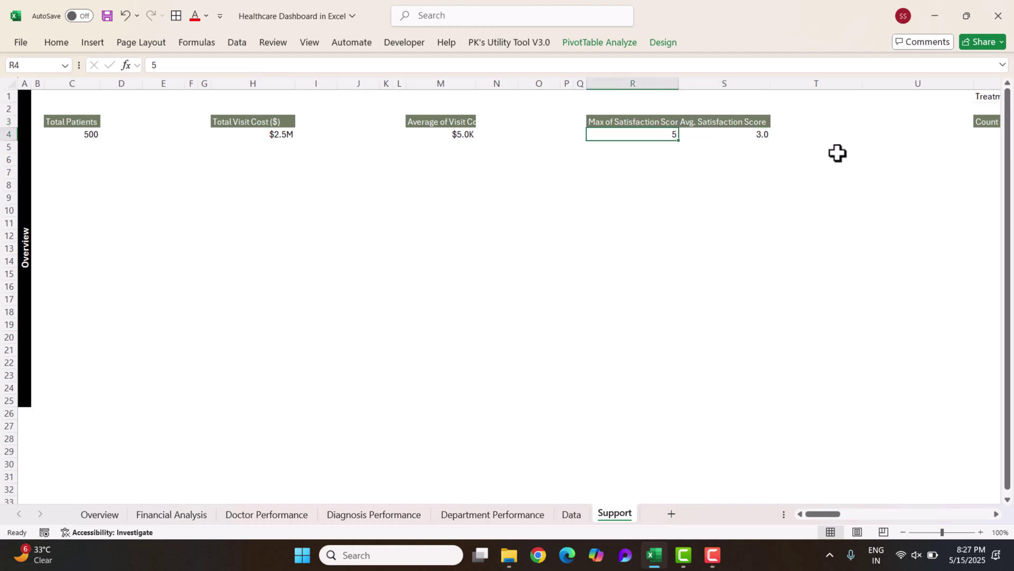
pyautogui.hscroll(10, 836, 153)
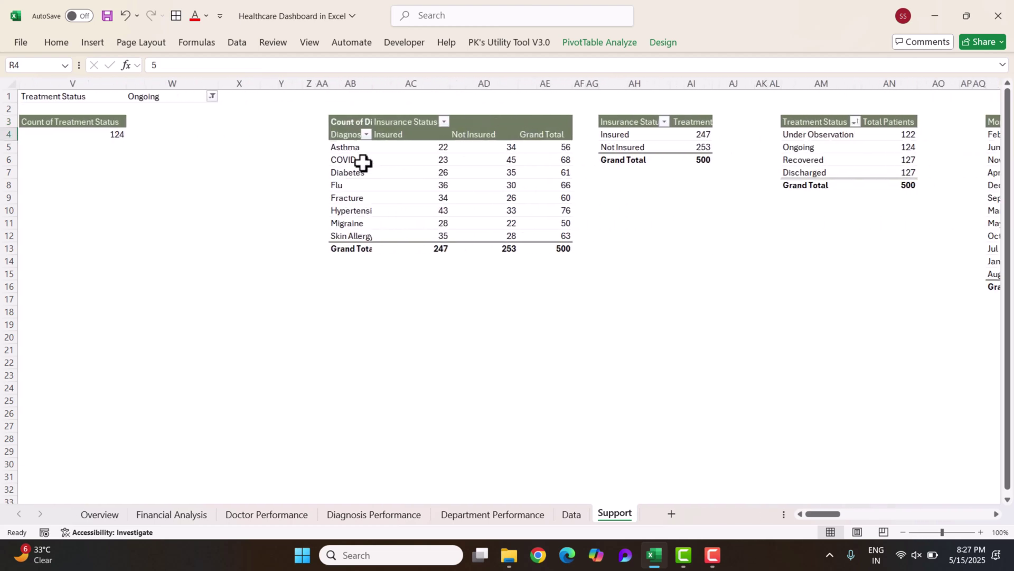
pyautogui.hscroll(4, 806, 179)
pyautogui.hscroll(-14, 800, 179)
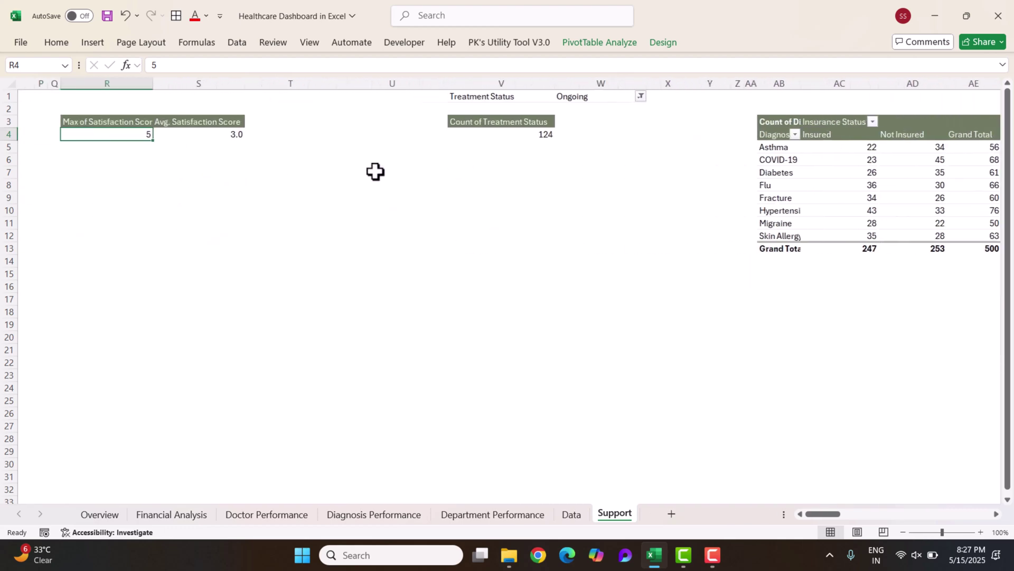
pyautogui.click(25, 116)
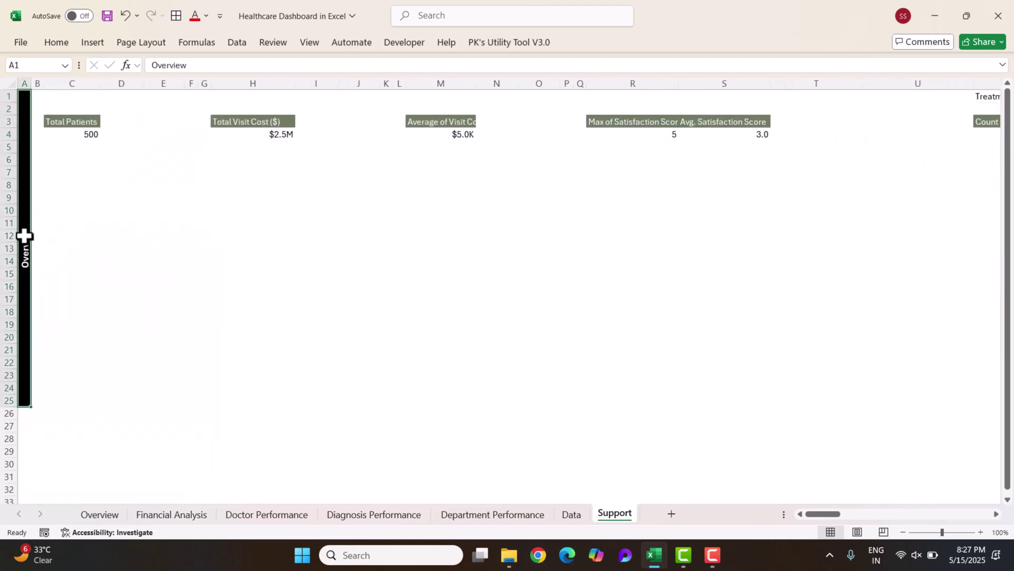
pyautogui.hscroll(10, 376, 252)
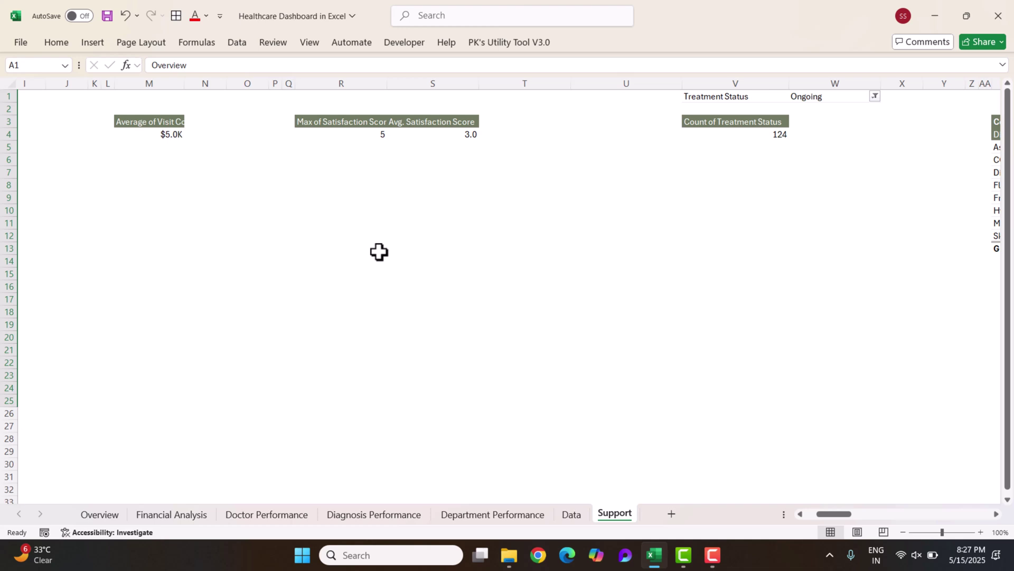
pyautogui.hscroll(5, 468, 254)
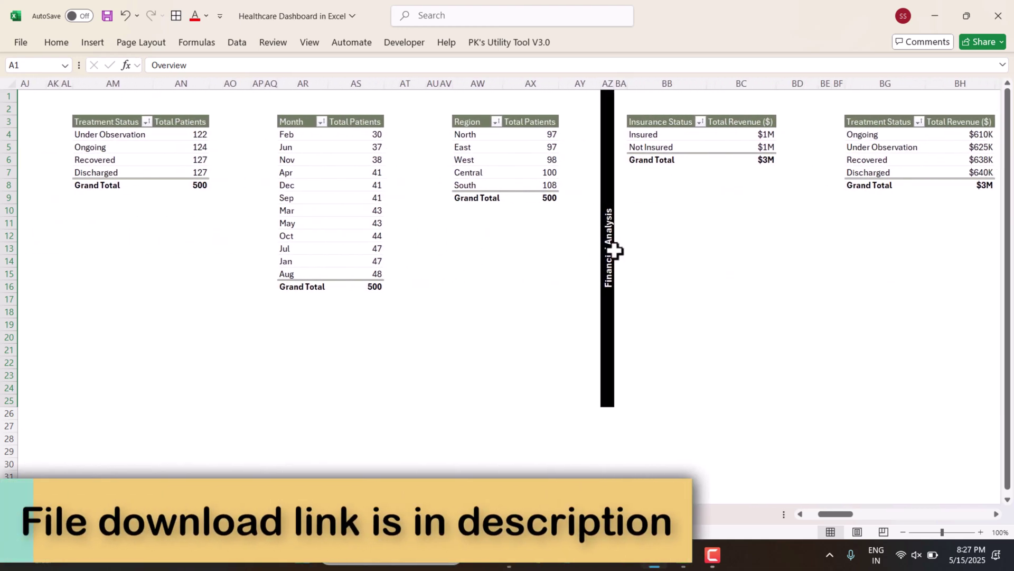
pyautogui.hscroll(5, 677, 224)
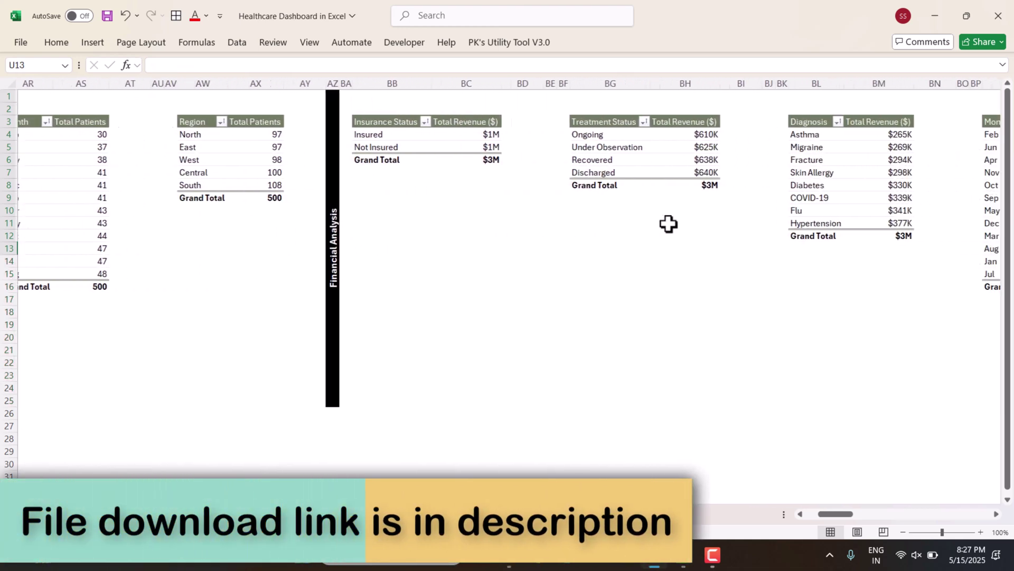
pyautogui.hscroll(2, 657, 223)
pyautogui.click(714, 259)
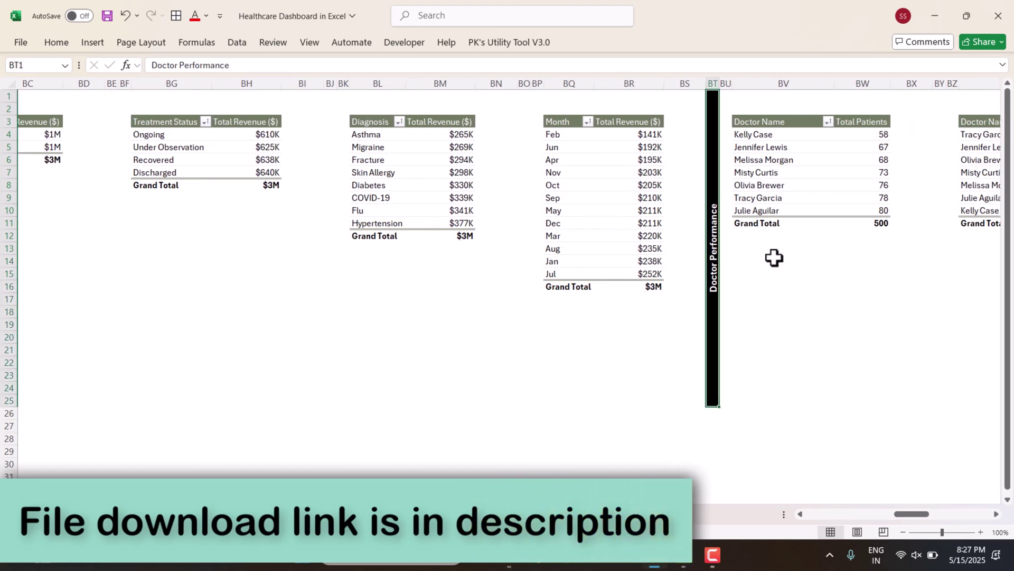
pyautogui.hscroll(6, 798, 259)
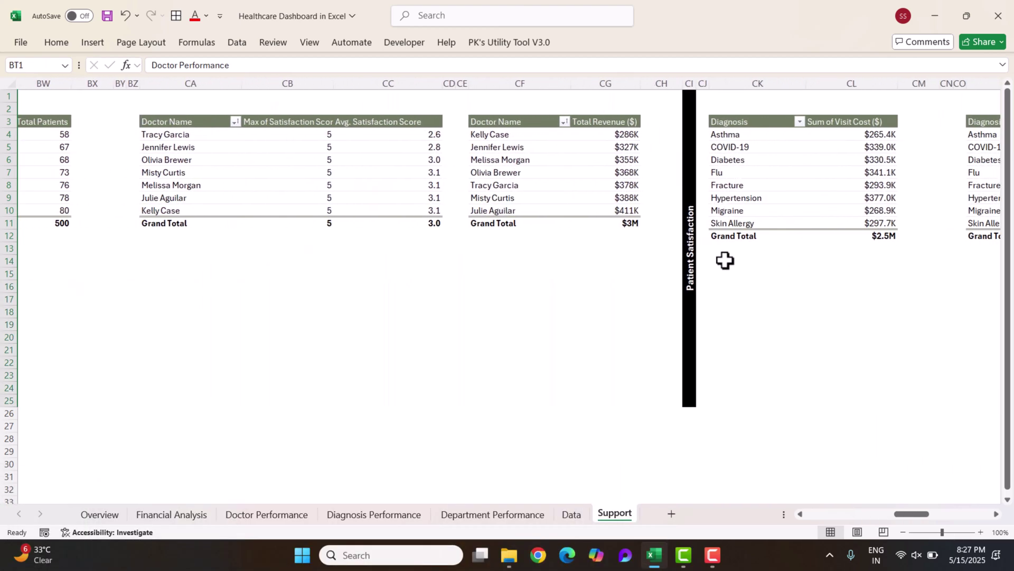
pyautogui.click(683, 245)
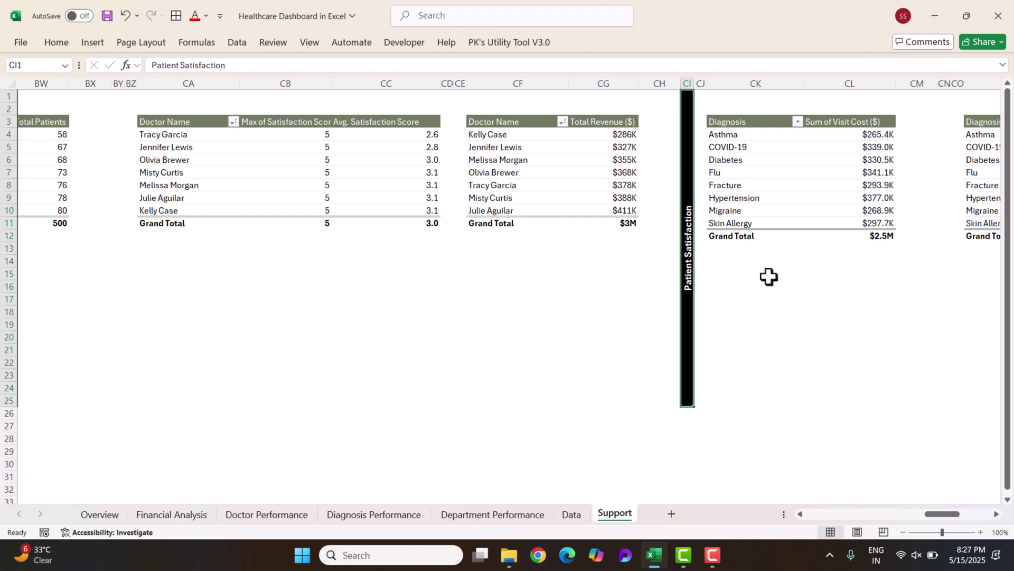
pyautogui.hscroll(5, 769, 277)
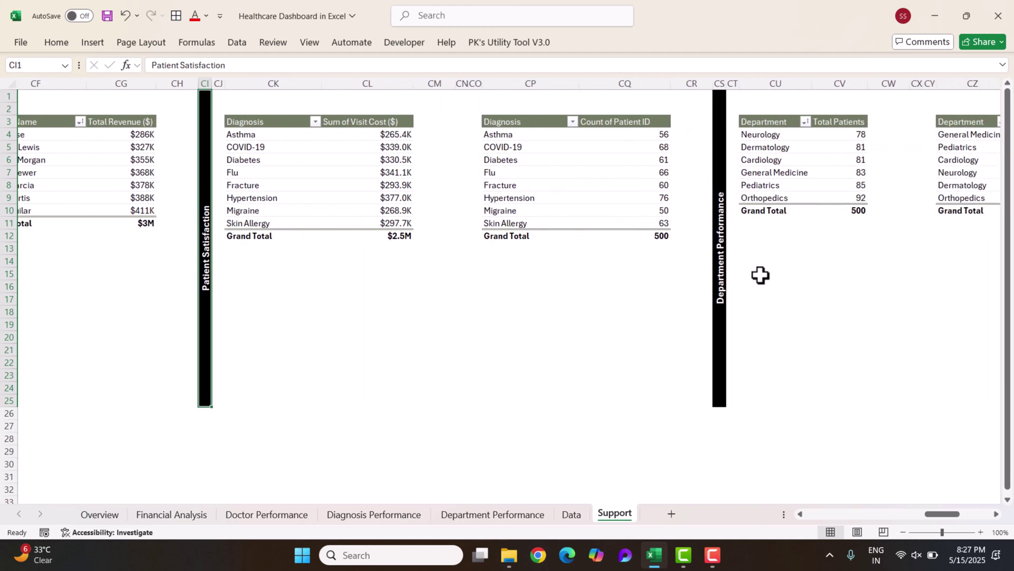
pyautogui.click(720, 257)
pyautogui.hscroll(6, 796, 277)
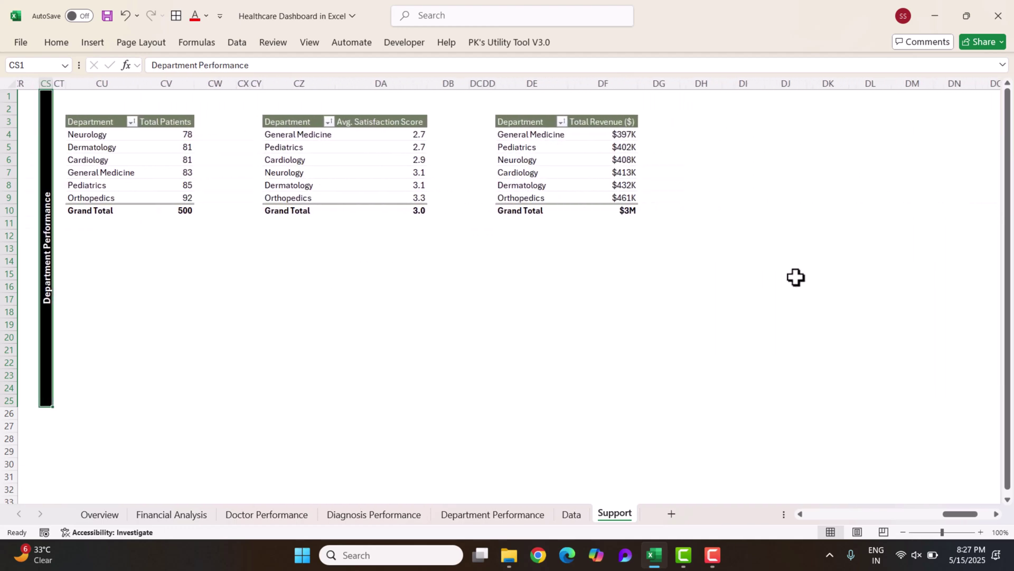
pyautogui.hscroll(-8, 796, 277)
pyautogui.hscroll(-15, 796, 277)
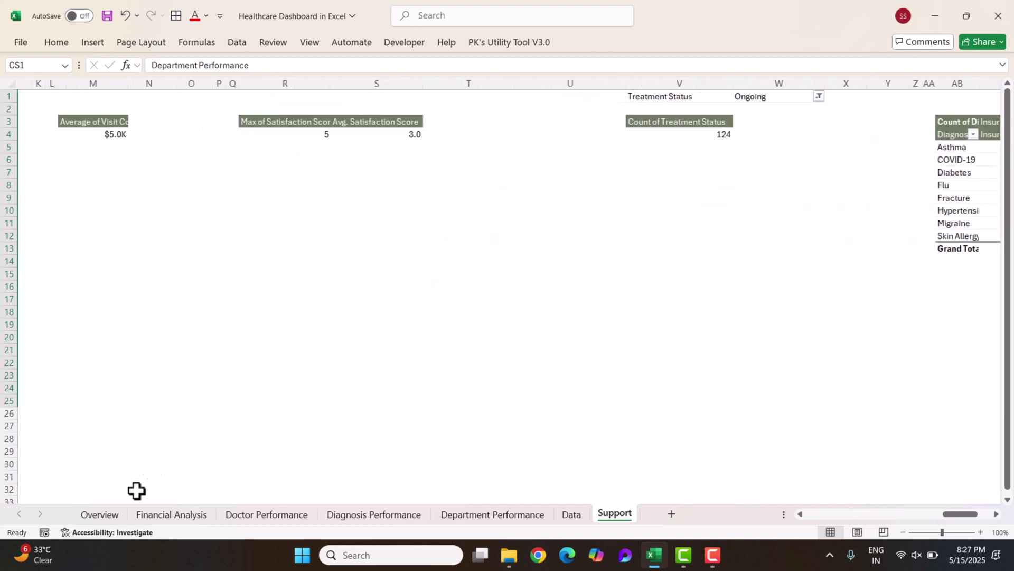
pyautogui.click(108, 516)
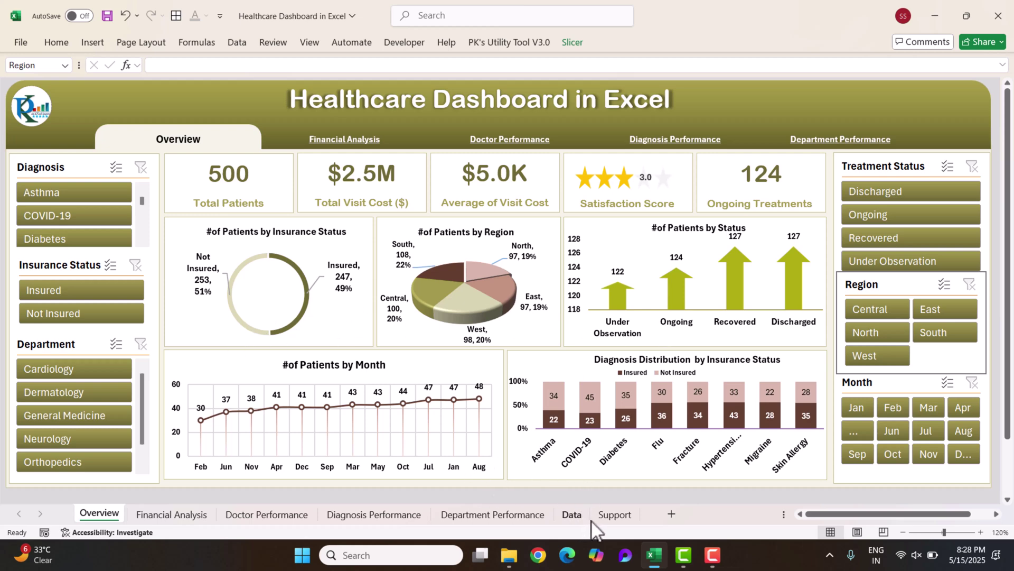
pyautogui.click(618, 515)
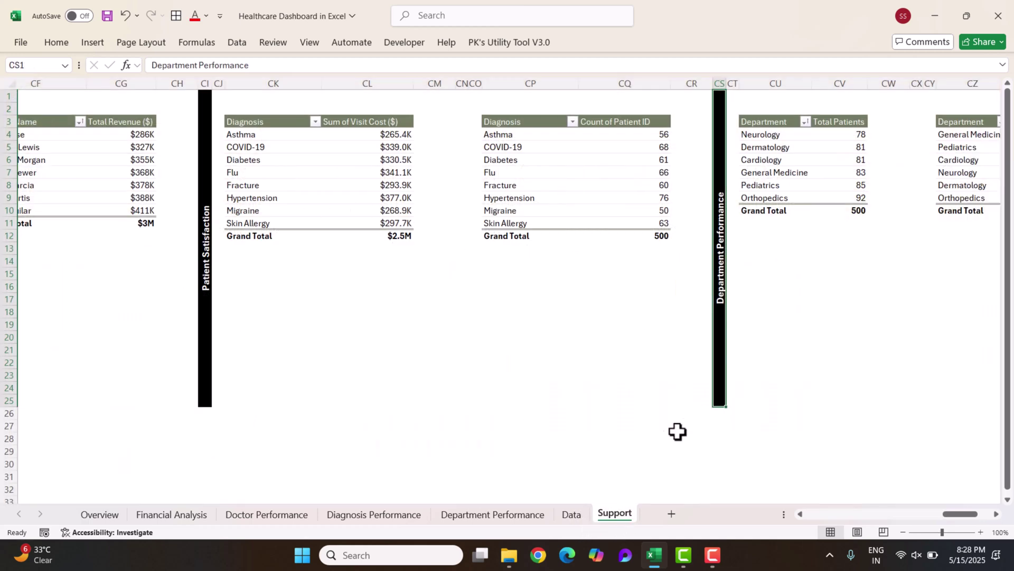
pyautogui.hscroll(-20, 677, 432)
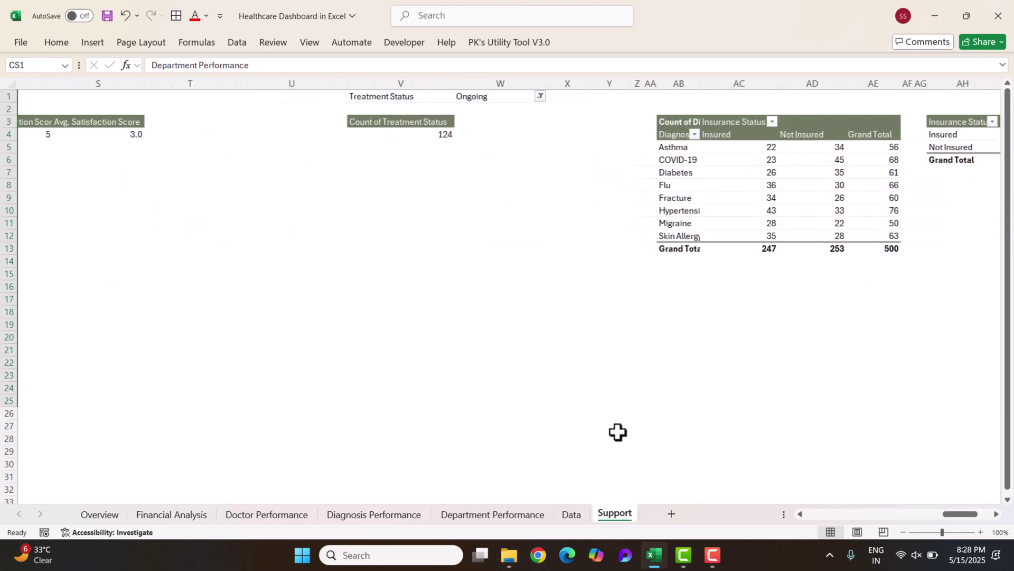
pyautogui.hscroll(-10, 618, 432)
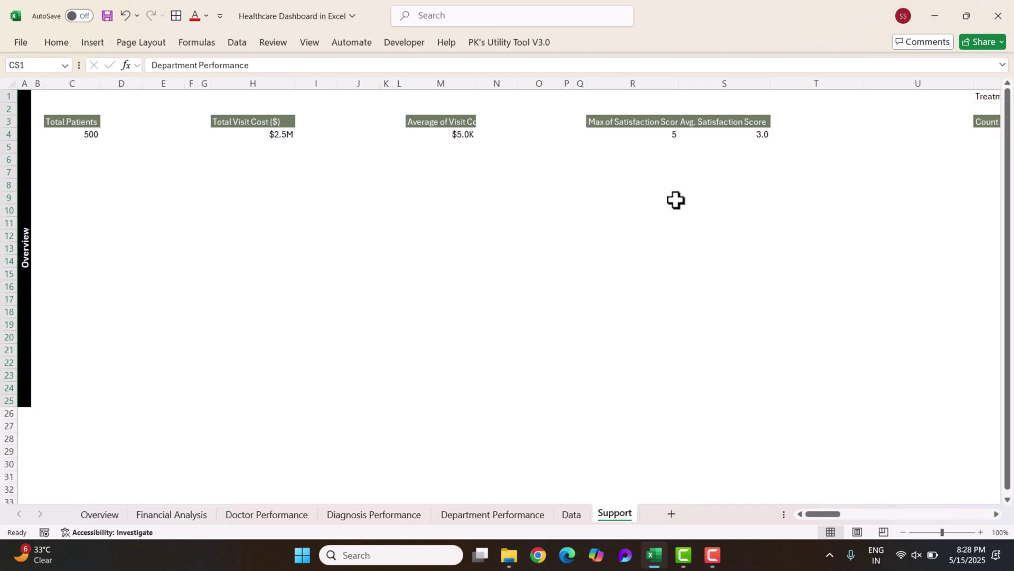
pyautogui.hscroll(5, 675, 199)
pyautogui.hscroll(6, 697, 215)
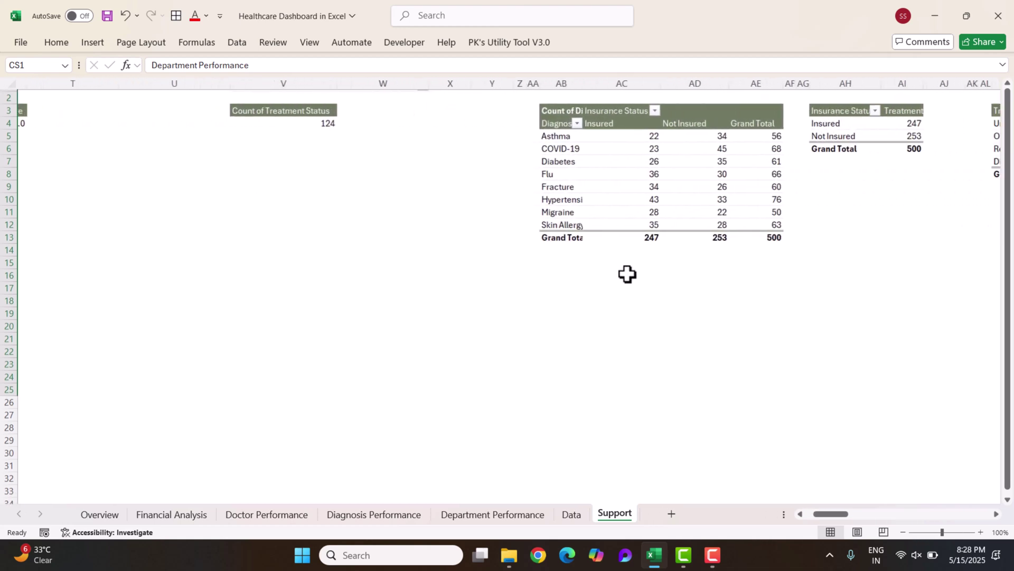
pyautogui.hscroll(1, 454, 300)
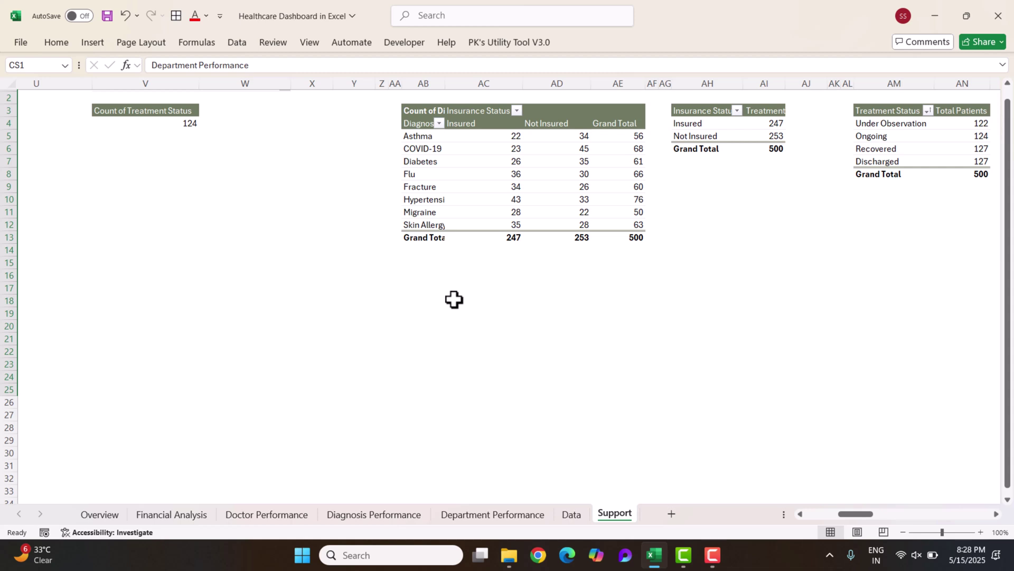
pyautogui.click(109, 517)
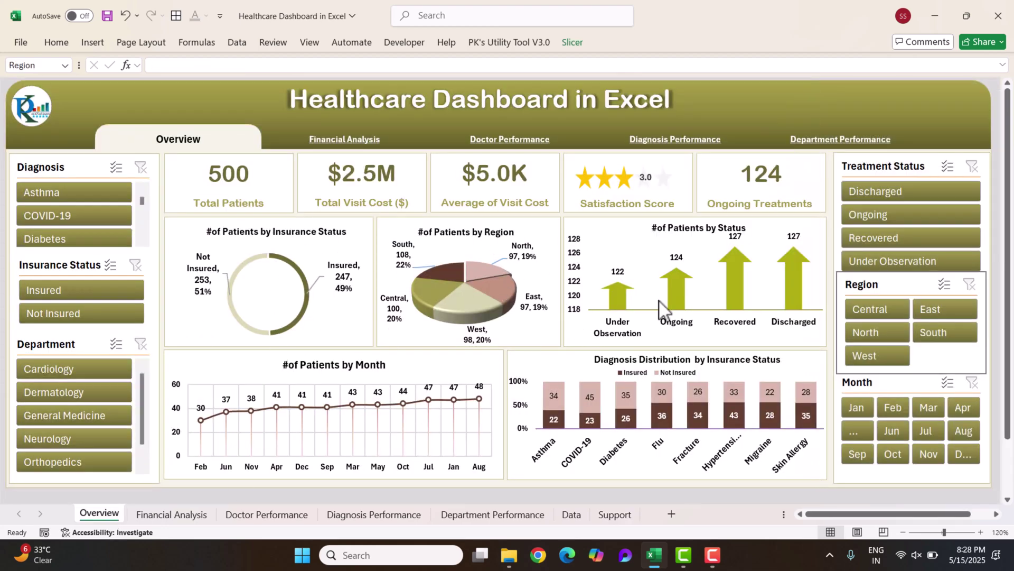
# - Open the Department Performance sheet charting patients, satisfaction and revenue by department
pyautogui.moveTo(658, 300)
pyautogui.click(503, 515)
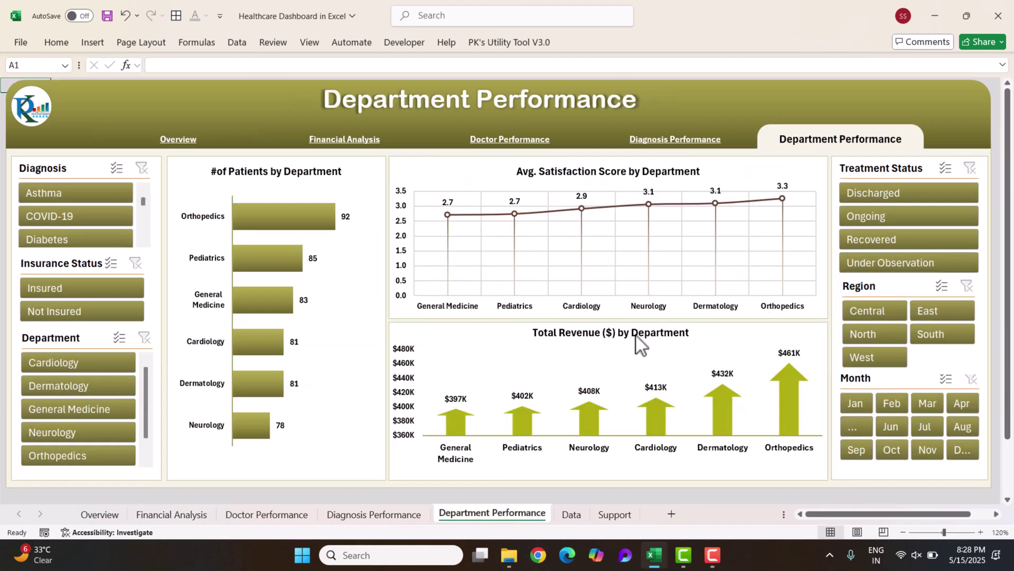
# - Insert a stacked column pivot chart from the Support sheet's diagnosis-by-insurance pivot
pyautogui.click(573, 514)
pyautogui.click(614, 516)
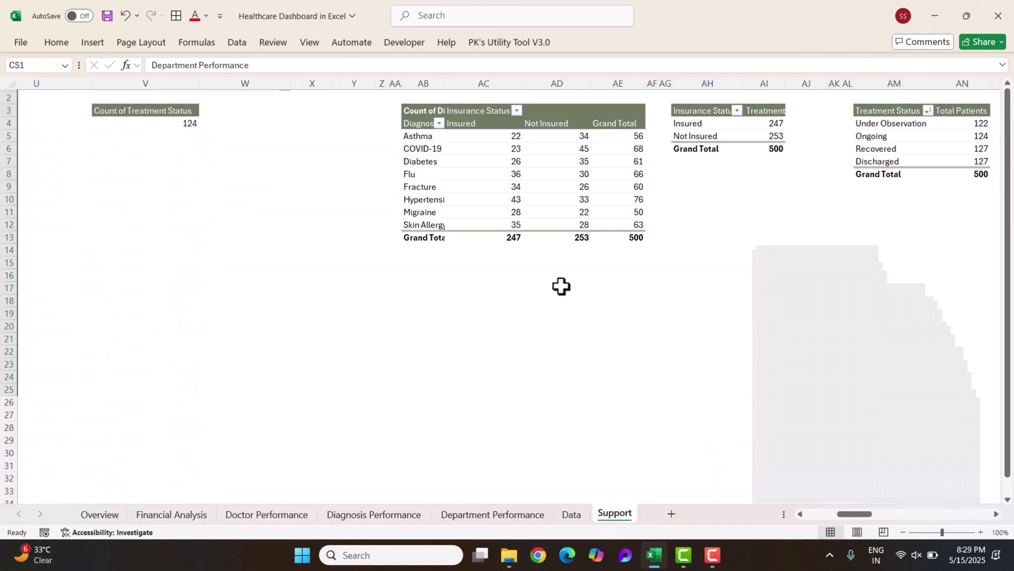
pyautogui.click(451, 139)
pyautogui.moveTo(403, 135); pyautogui.dragTo(554, 236)
pyautogui.click(516, 164)
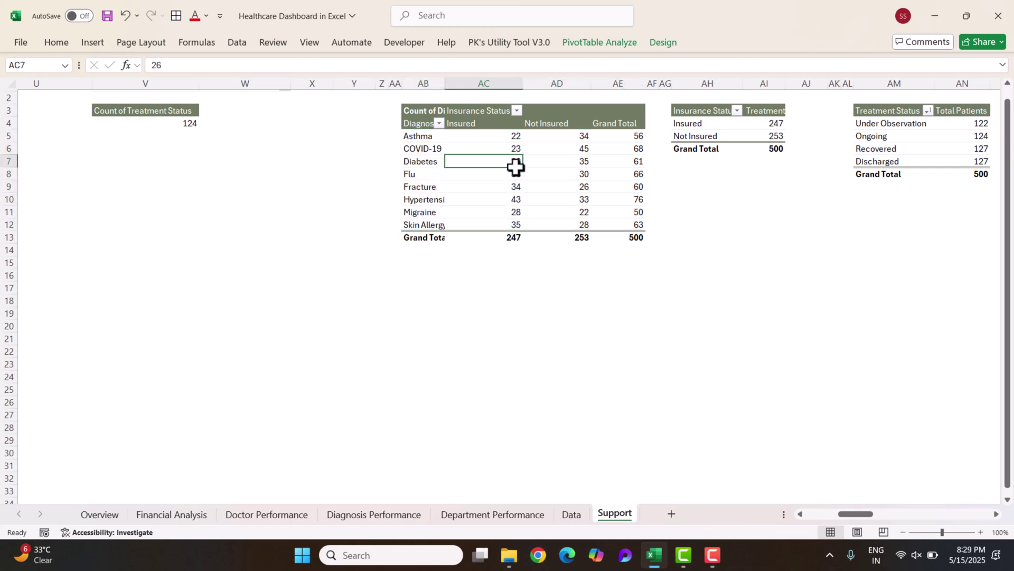
pyautogui.click(433, 138)
pyautogui.click(95, 43)
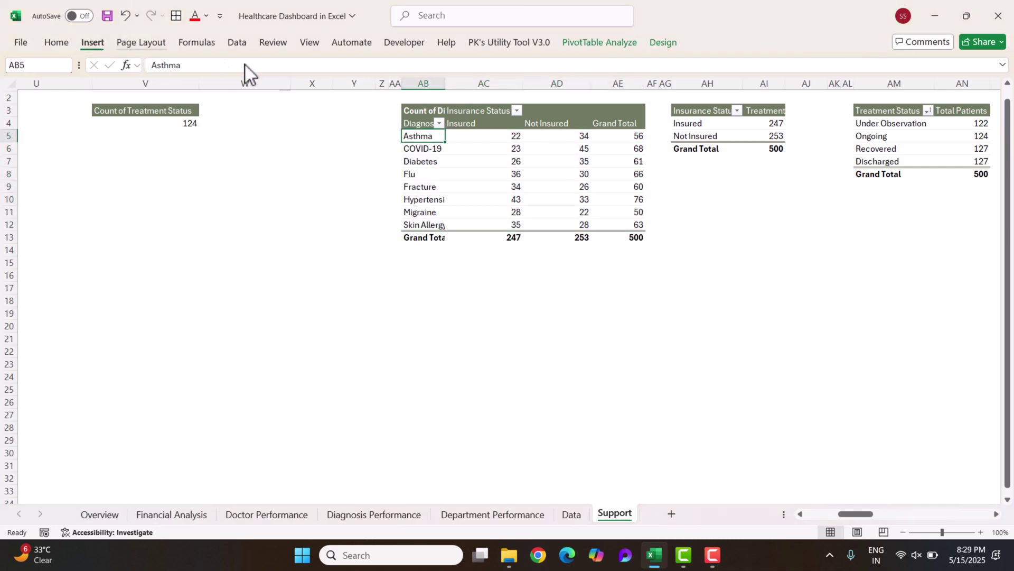
pyautogui.click(443, 62)
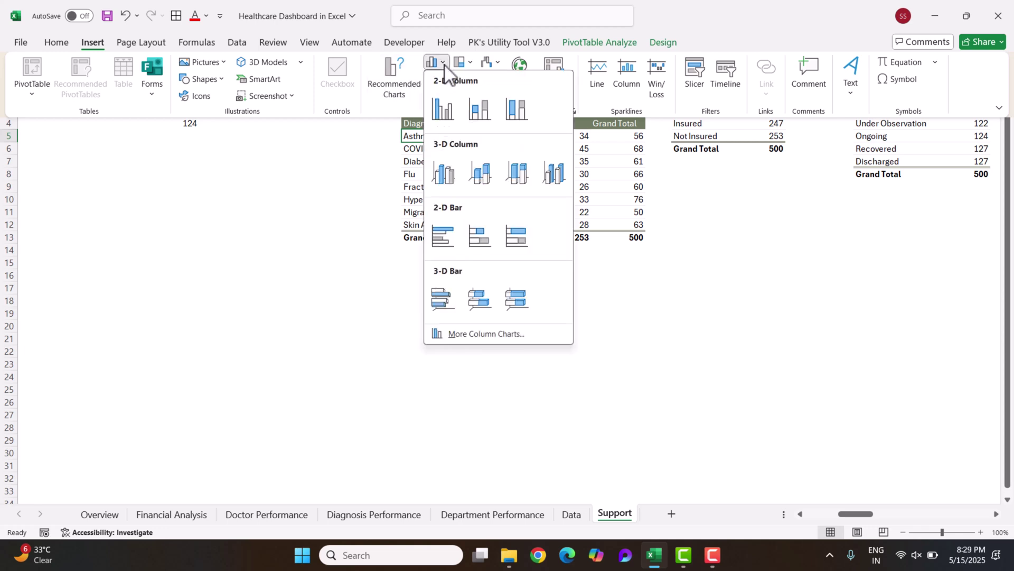
pyautogui.click(483, 113)
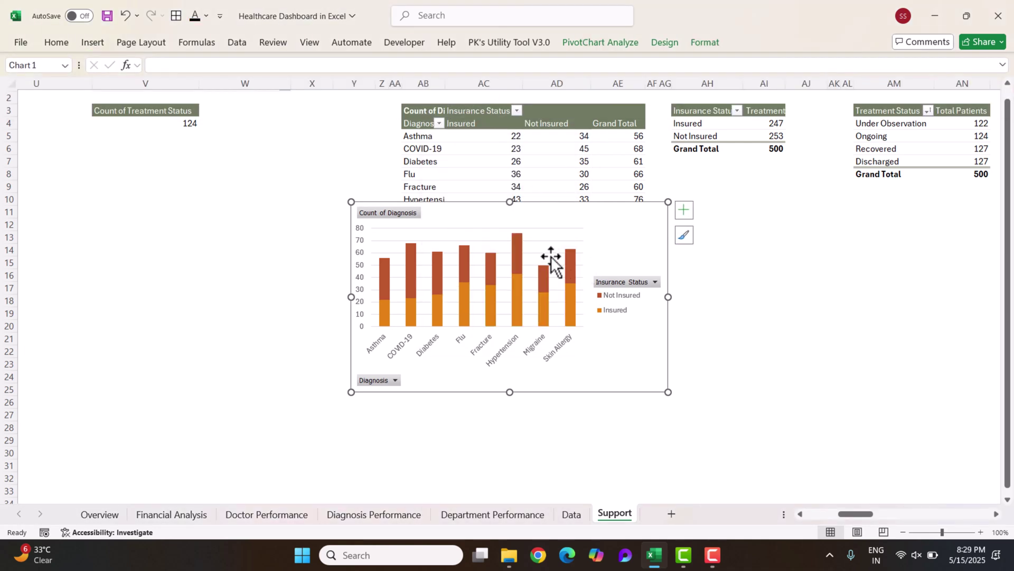
# - Position and size the chart below the pivot table, keeping all Diagnosis items
pyautogui.moveTo(569, 206); pyautogui.dragTo(615, 282)
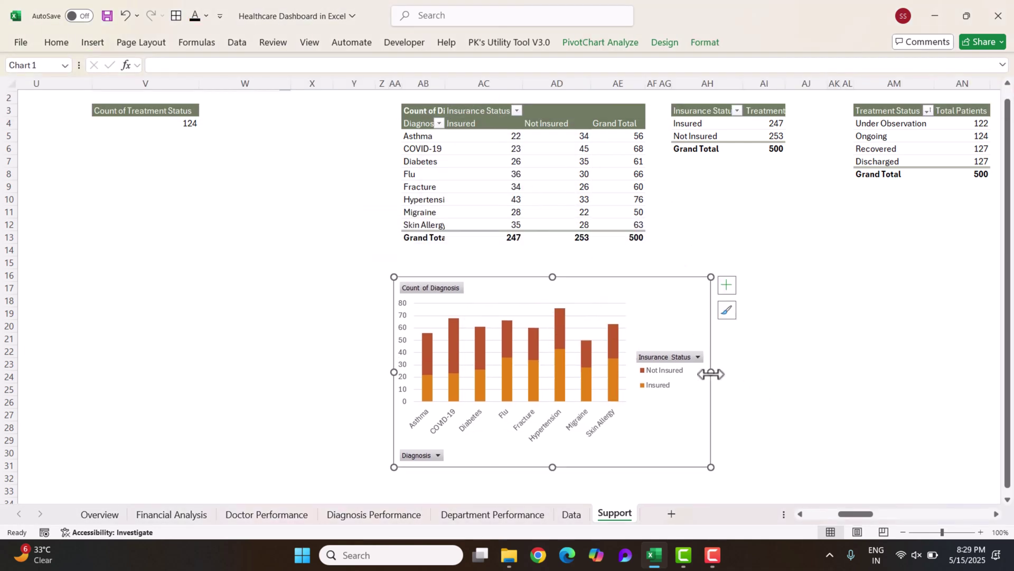
pyautogui.moveTo(711, 372); pyautogui.dragTo(931, 372)
pyautogui.moveTo(709, 278); pyautogui.dragTo(610, 263)
pyautogui.moveTo(833, 355); pyautogui.dragTo(804, 356)
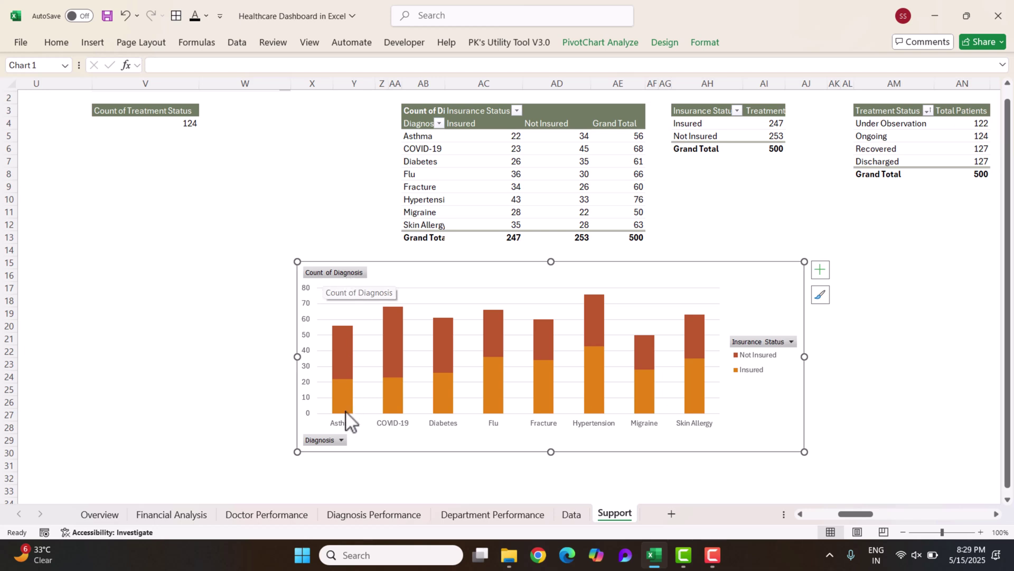
pyautogui.click(341, 441)
pyautogui.click(286, 423)
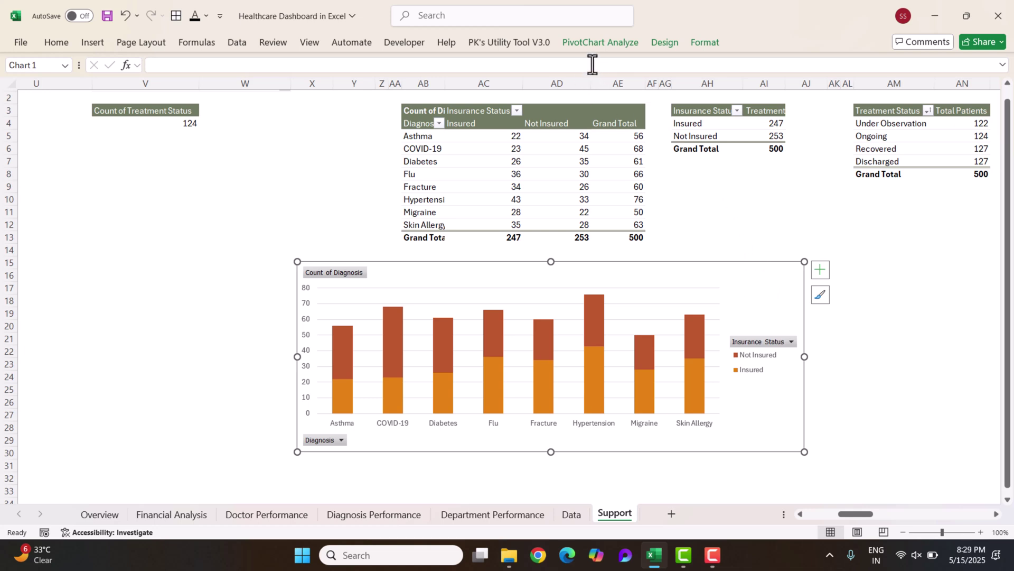
# - Hide all field buttons on the chart and move the legend to the bottom
pyautogui.click(605, 43)
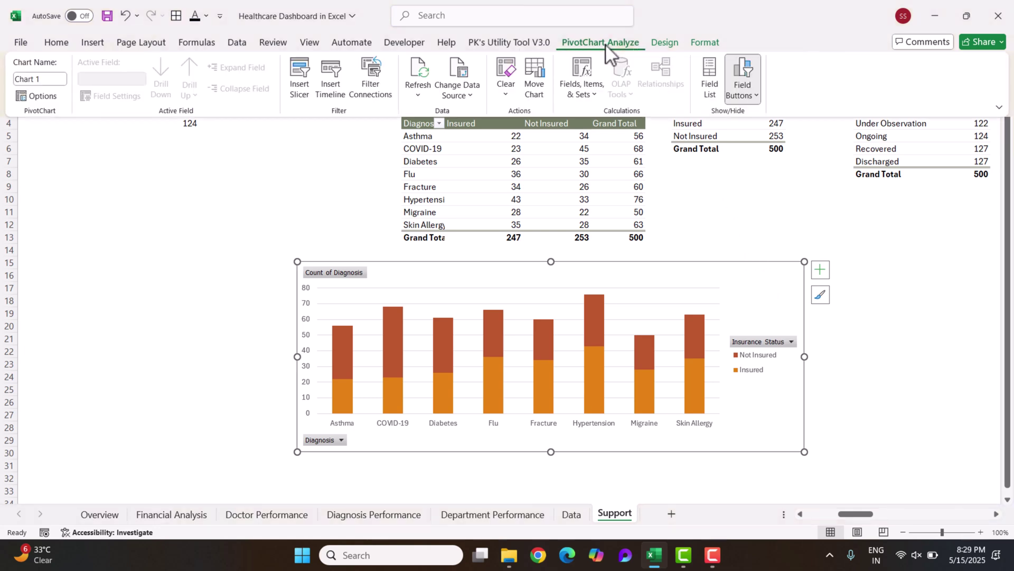
pyautogui.click(757, 97)
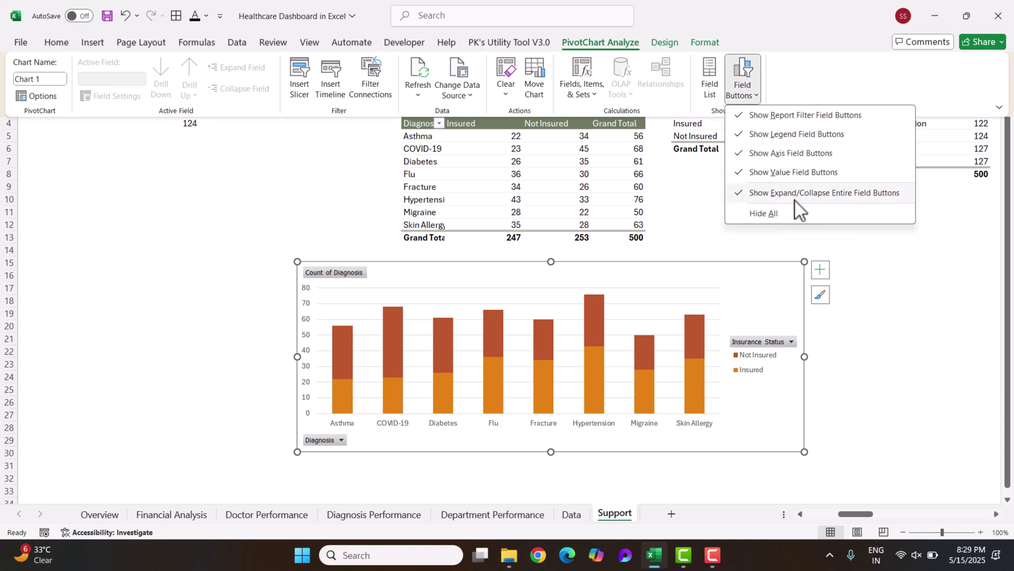
pyautogui.click(772, 214)
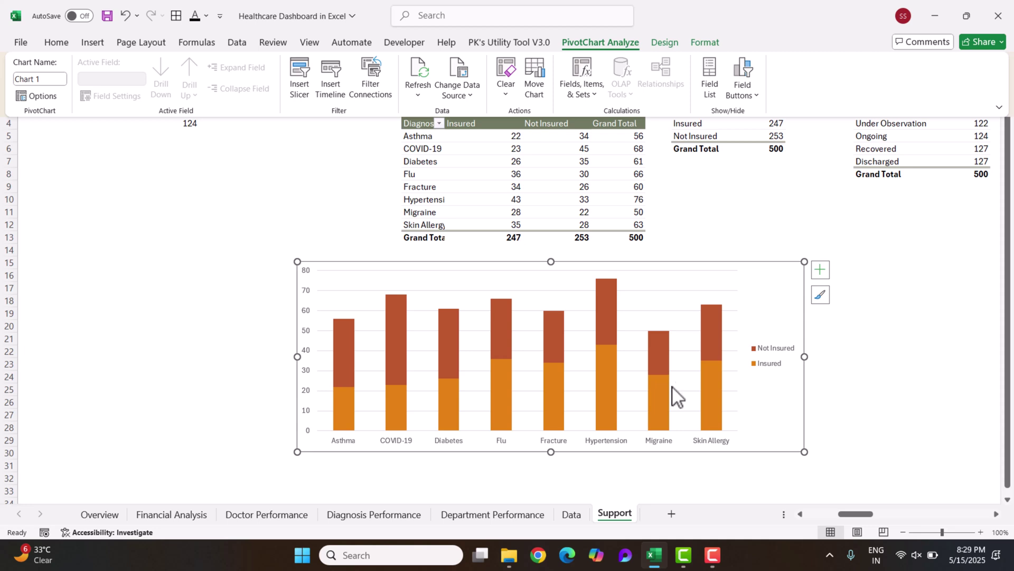
pyautogui.click(766, 367)
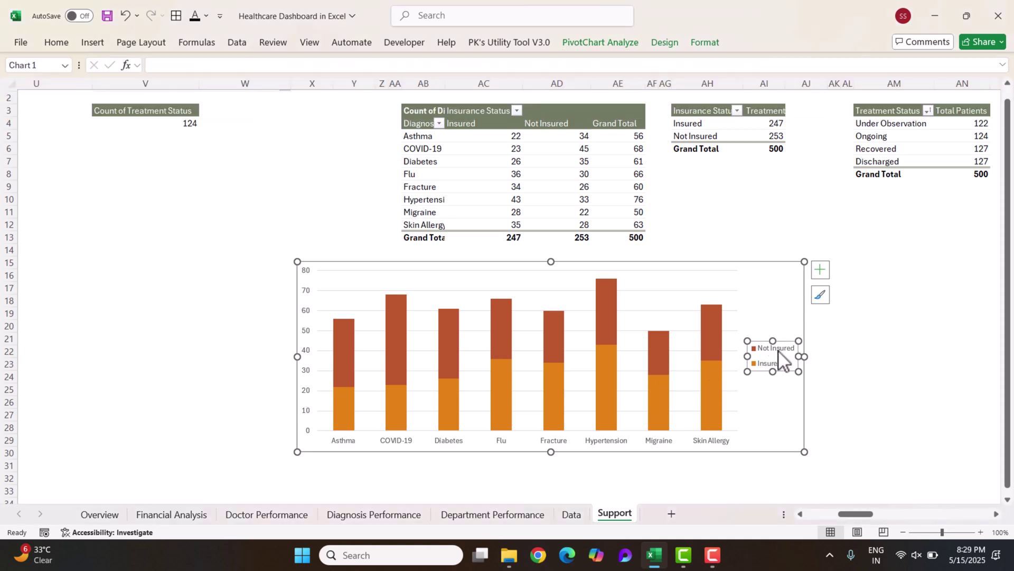
pyautogui.doubleClick(779, 351)
pyautogui.press('Escape')
pyautogui.click(778, 366)
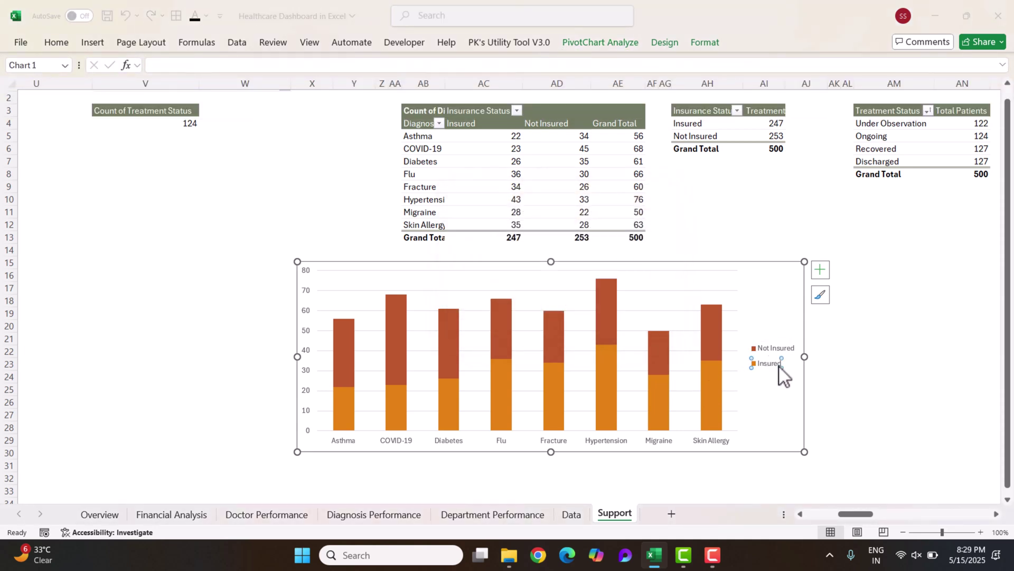
pyautogui.doubleClick(779, 365)
pyautogui.press('Escape')
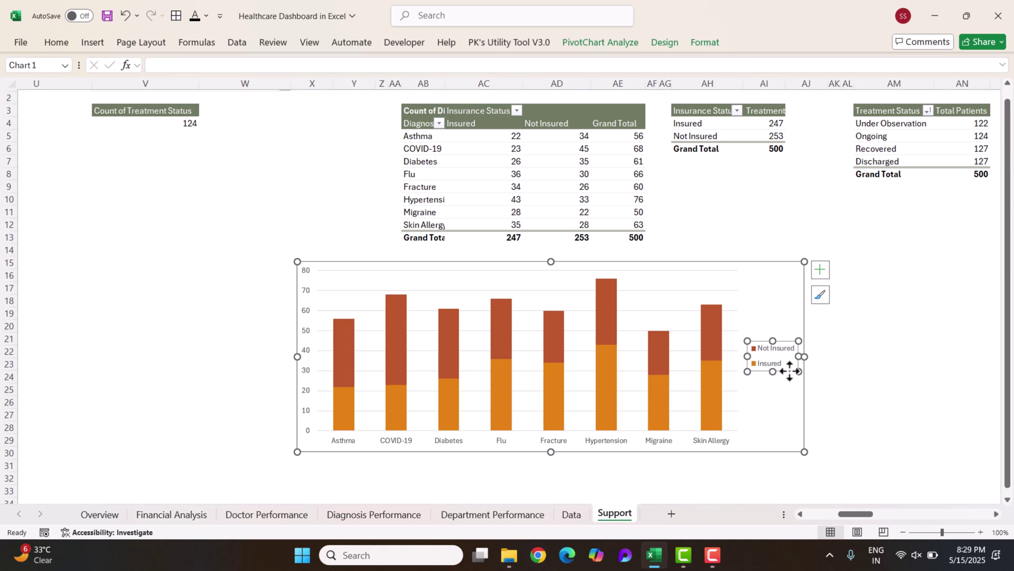
pyautogui.doubleClick(790, 371)
pyautogui.click(887, 227)
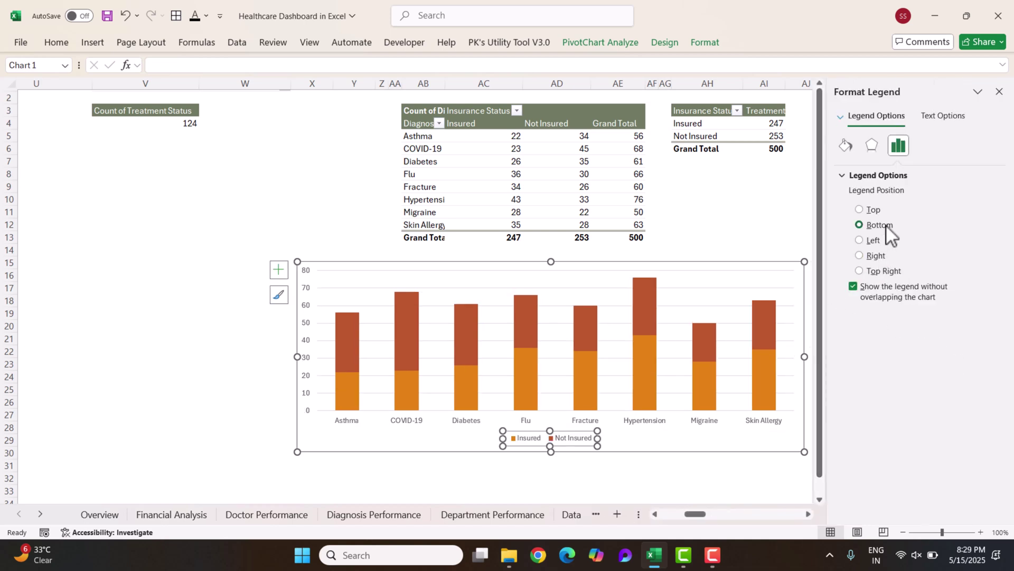
pyautogui.click(999, 92)
# - Fill the Not Insured bars light pink and the Insured bars light green
pyautogui.click(646, 318)
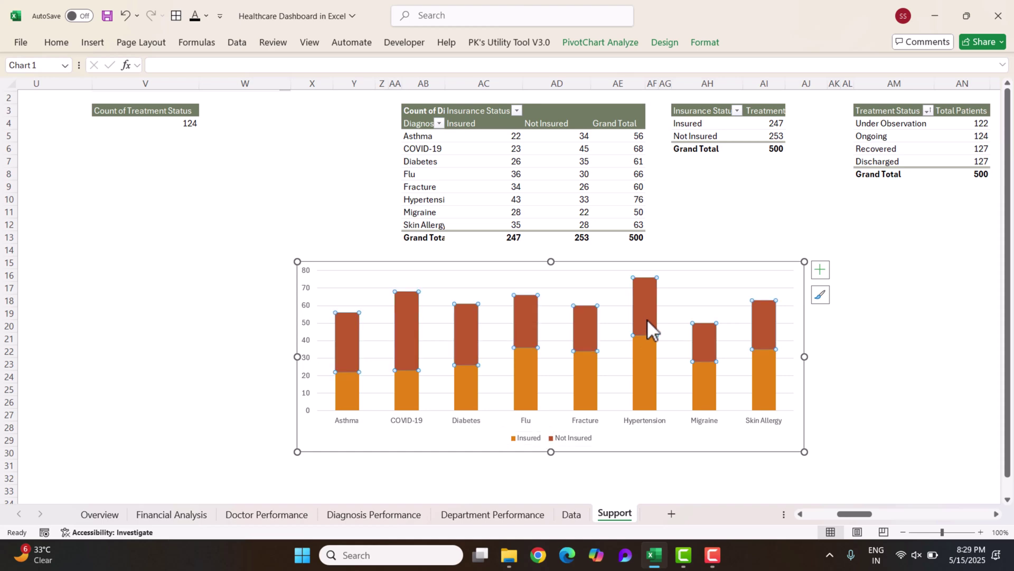
pyautogui.click(707, 44)
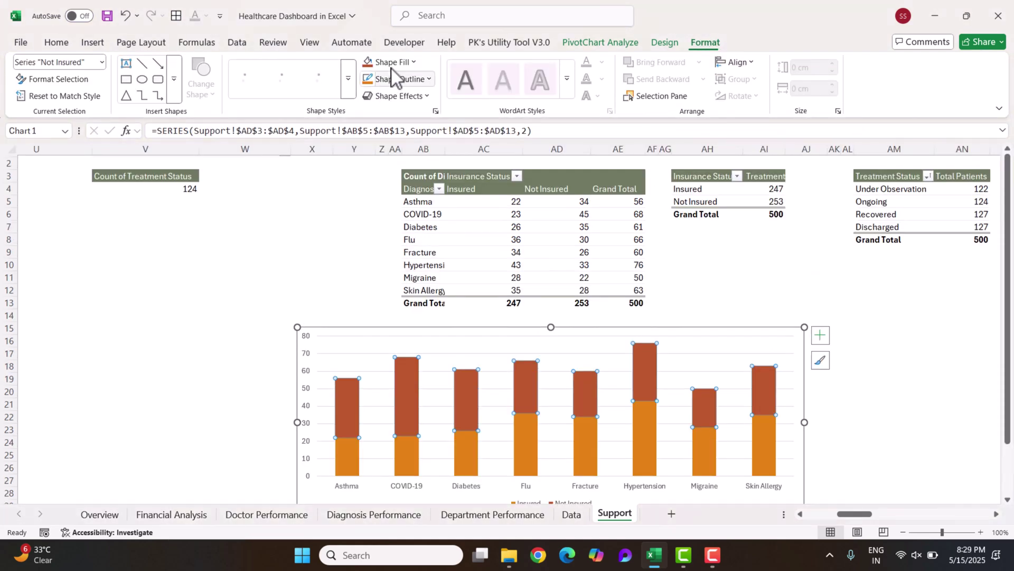
pyautogui.click(394, 62)
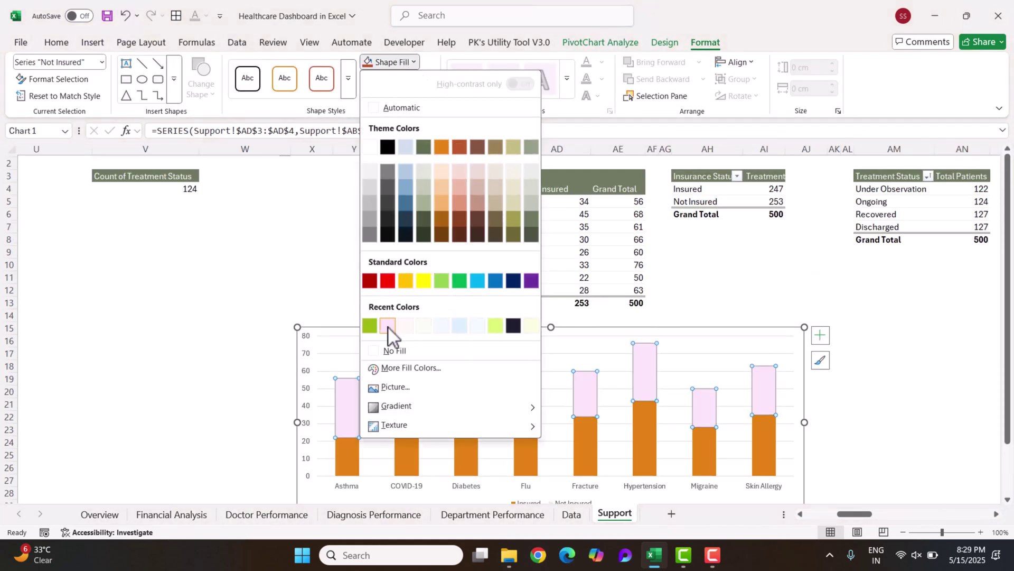
pyautogui.click(388, 326)
pyautogui.click(654, 431)
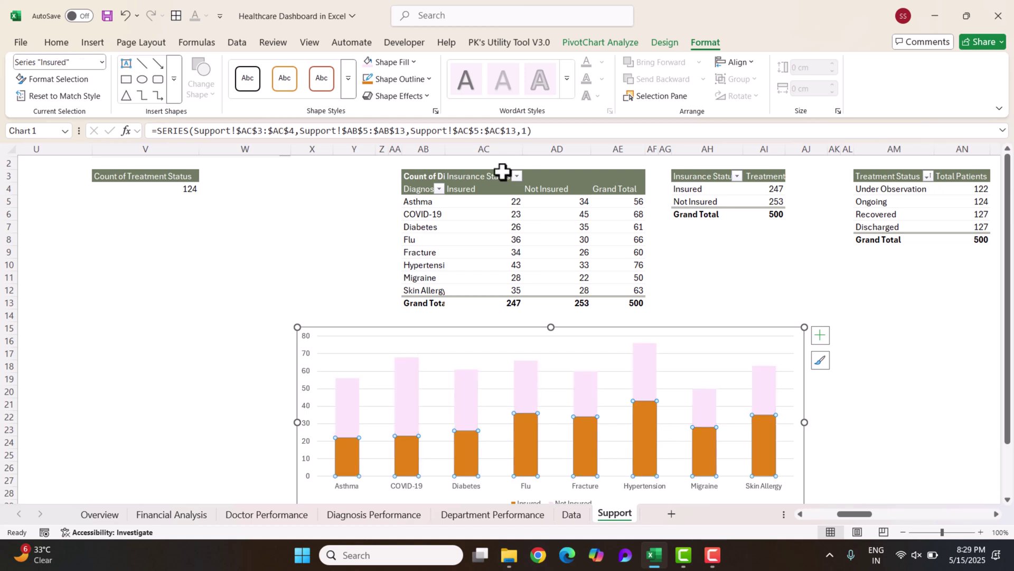
pyautogui.click(393, 62)
pyautogui.click(387, 328)
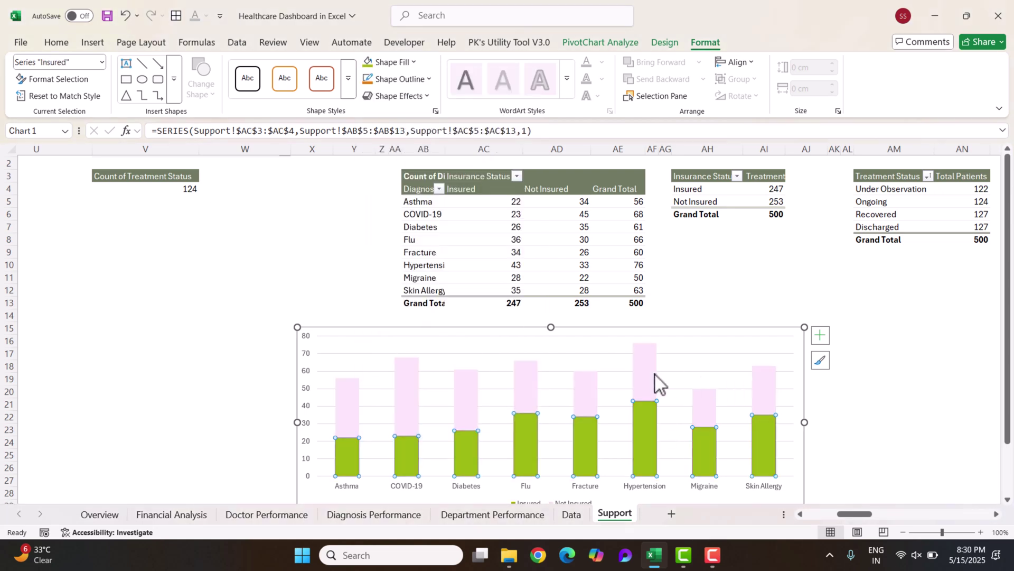
# - Add a chart title, narrow the chart to about 15 cm, and cut it into a new sheet
pyautogui.moveTo(597, 328); pyautogui.dragTo(605, 300)
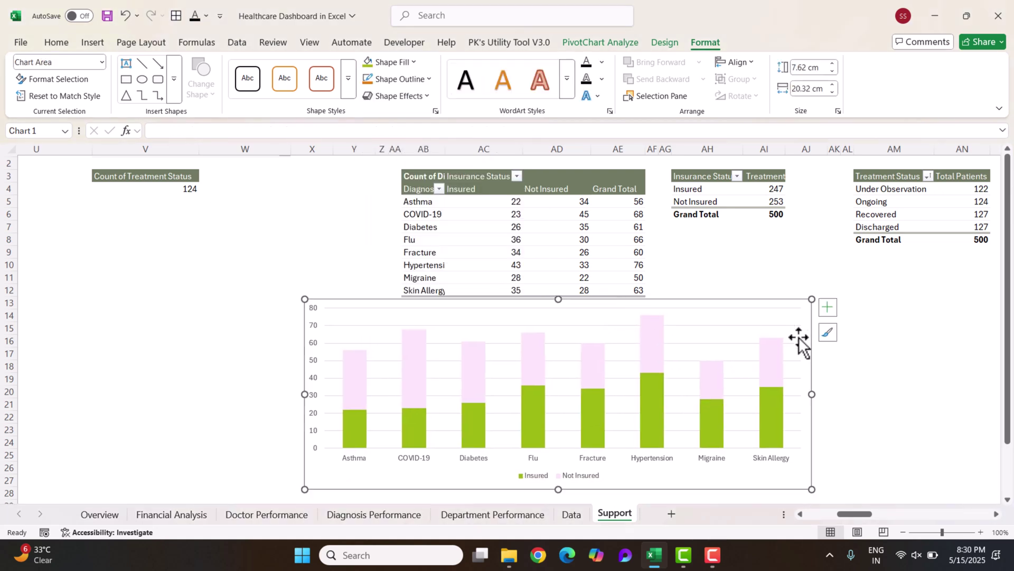
pyautogui.click(827, 311)
pyautogui.click(858, 338)
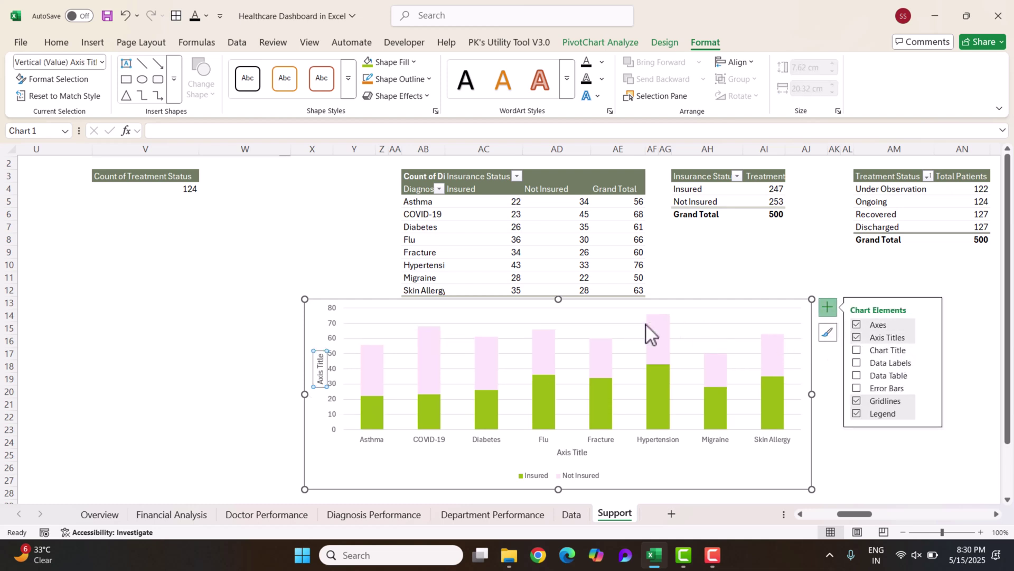
pyautogui.click(857, 338)
pyautogui.click(857, 350)
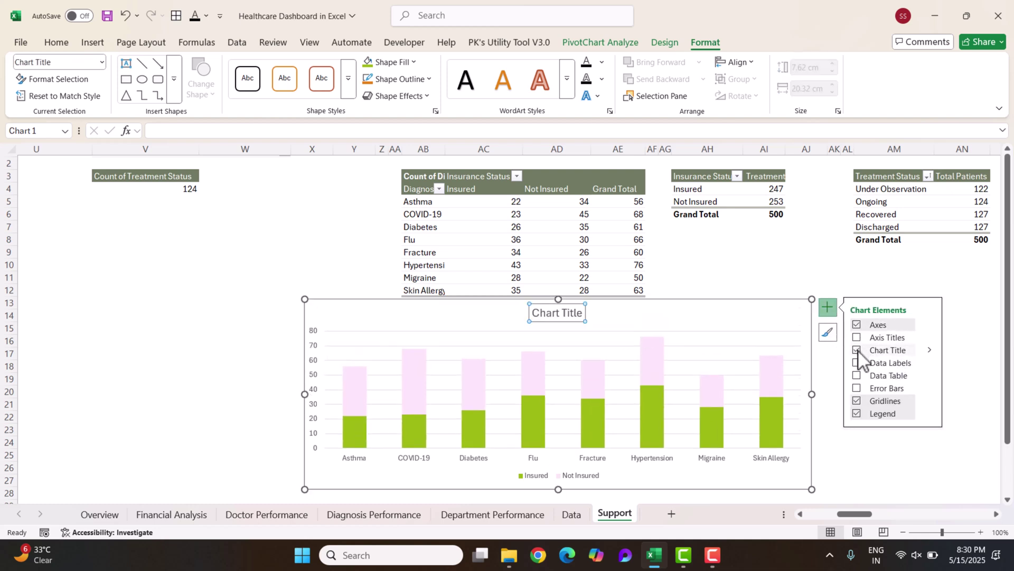
pyautogui.click(761, 333)
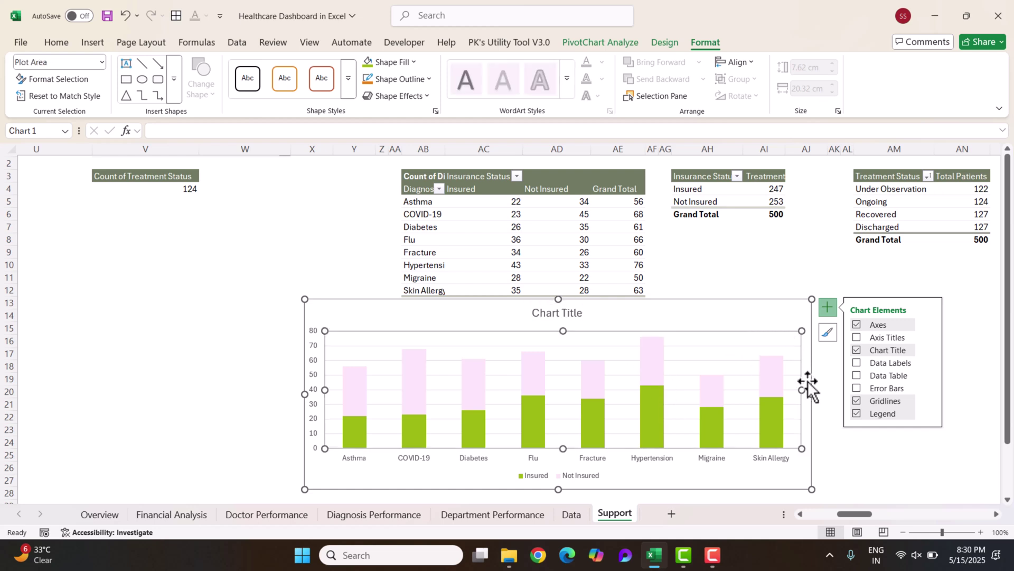
pyautogui.moveTo(812, 393); pyautogui.dragTo(674, 398)
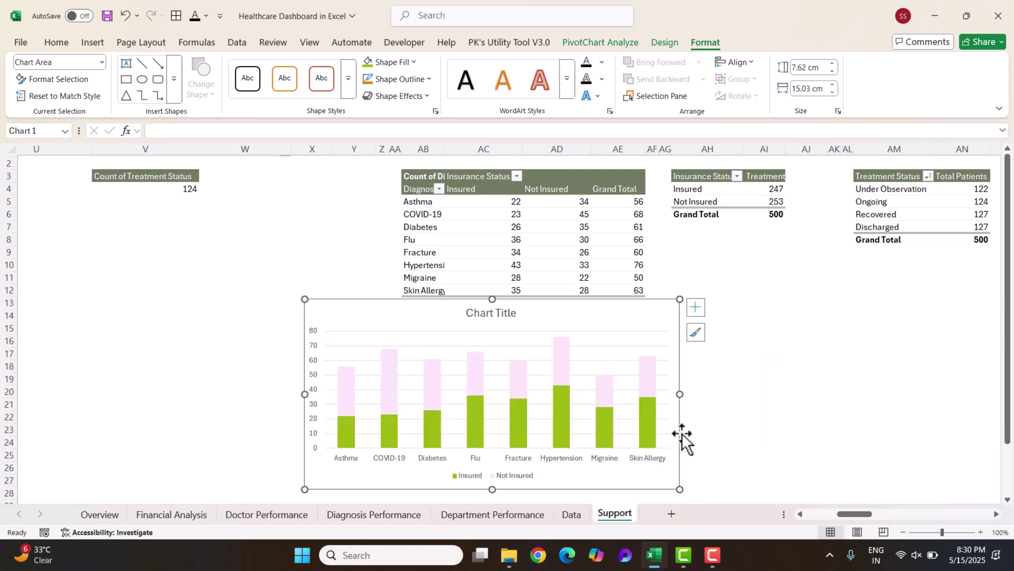
pyautogui.moveTo(678, 434); pyautogui.dragTo(675, 389)
pyautogui.hotkey('ctrl', 'x')
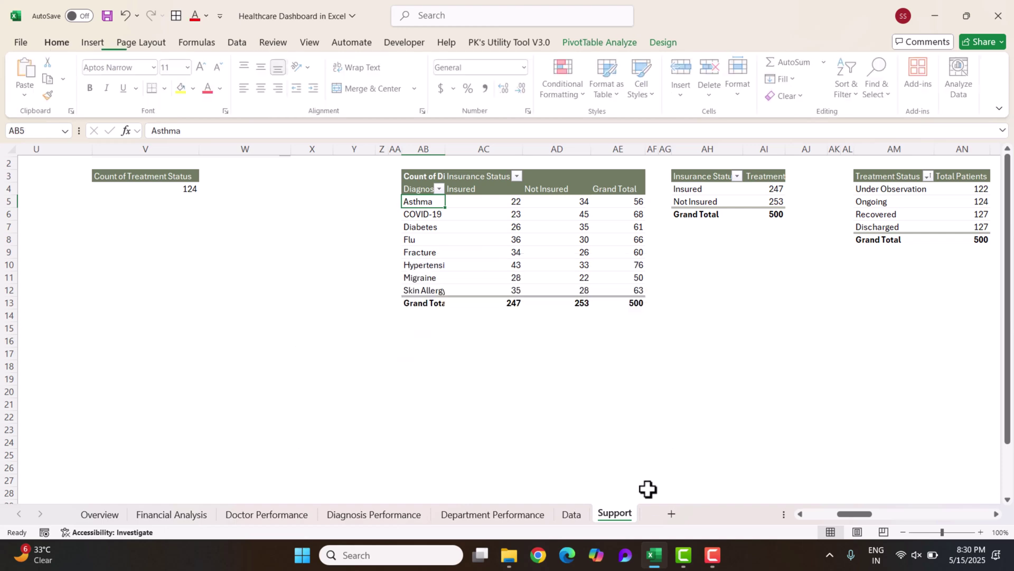
pyautogui.click(671, 514)
# - Paste the insurance chart onto Sheet1 and position it starting around E3
pyautogui.click(333, 238)
pyautogui.hotkey('ctrl', 'v')
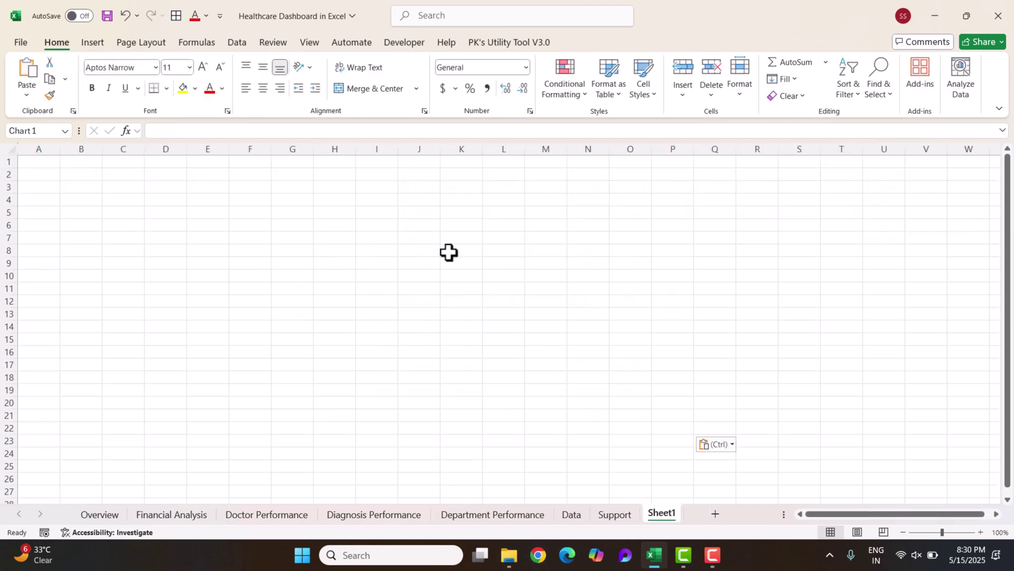
pyautogui.moveTo(403, 242); pyautogui.dragTo(295, 182)
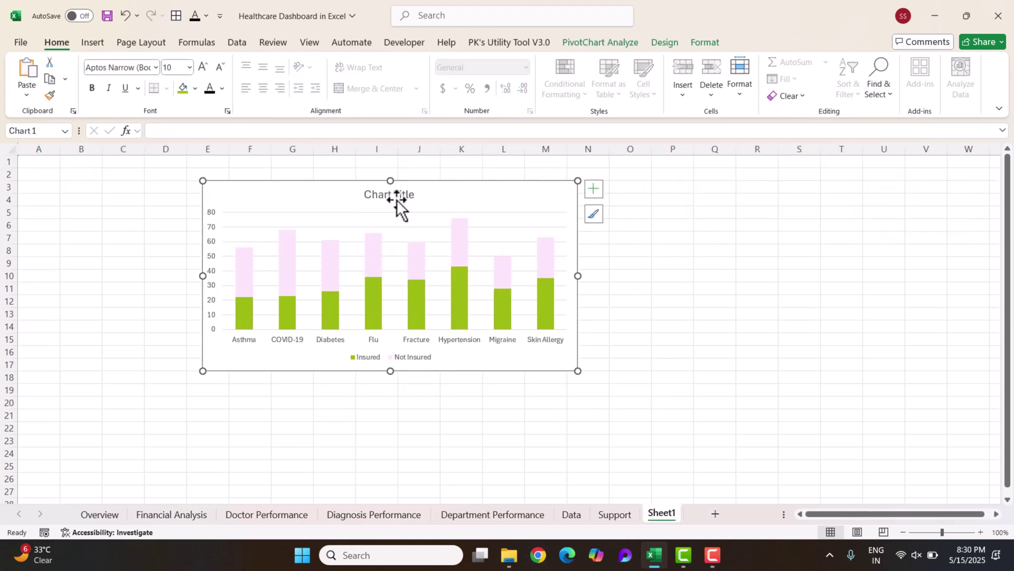
pyautogui.click(296, 176)
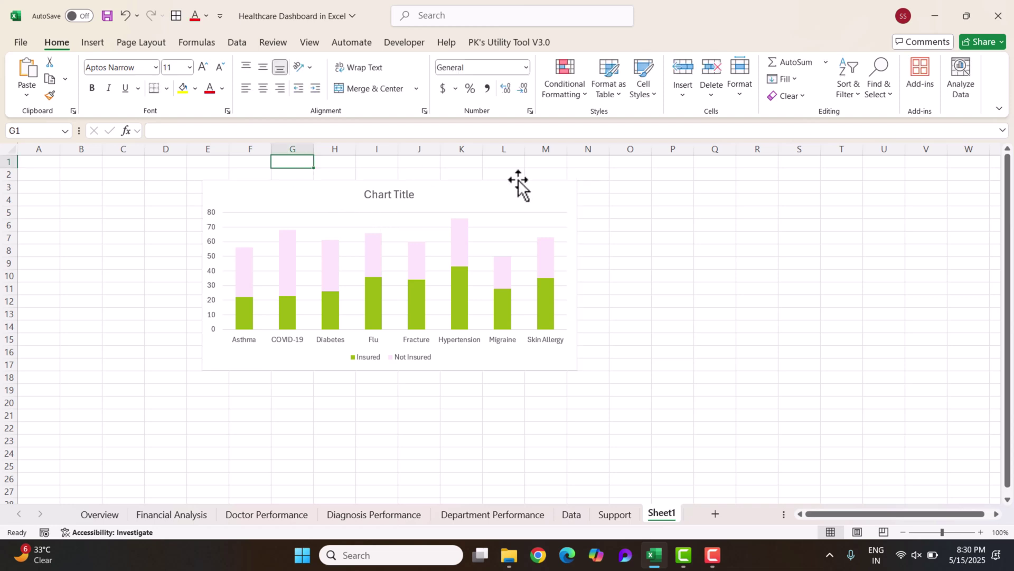
# - Insert a Department slicer for the insurance pivot table on the Support sheet
pyautogui.click(614, 513)
pyautogui.click(480, 226)
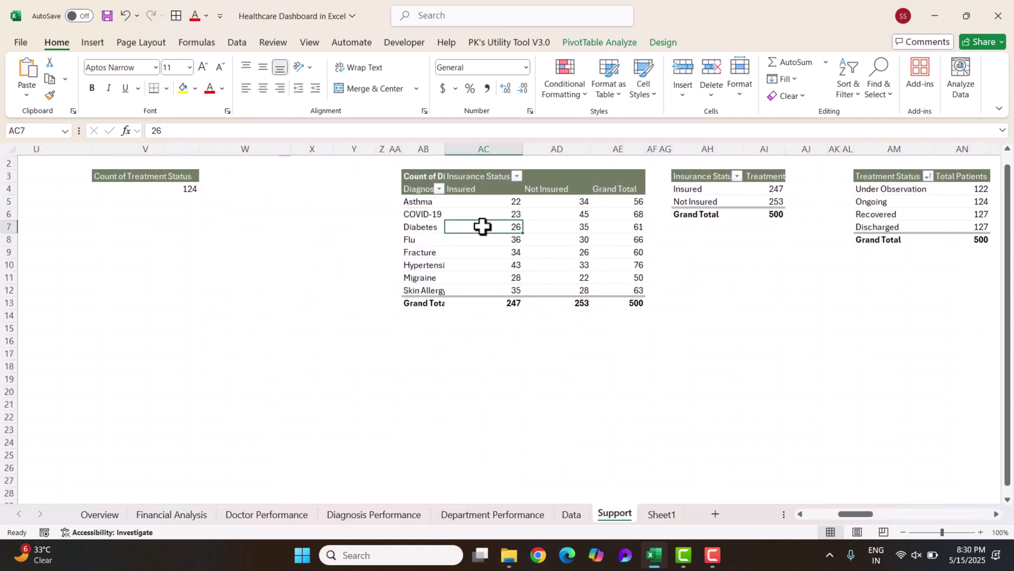
pyautogui.click(92, 42)
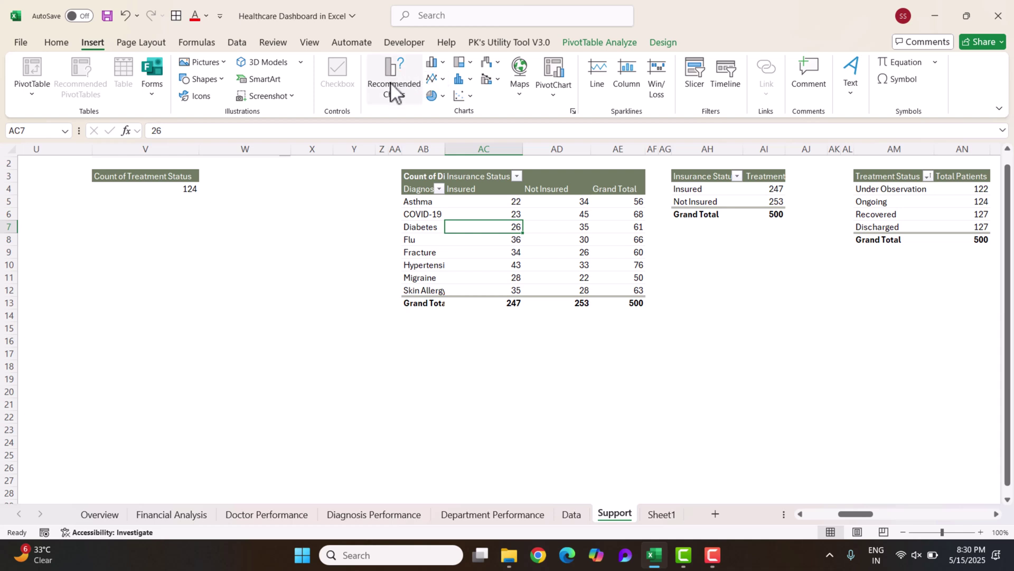
pyautogui.click(701, 78)
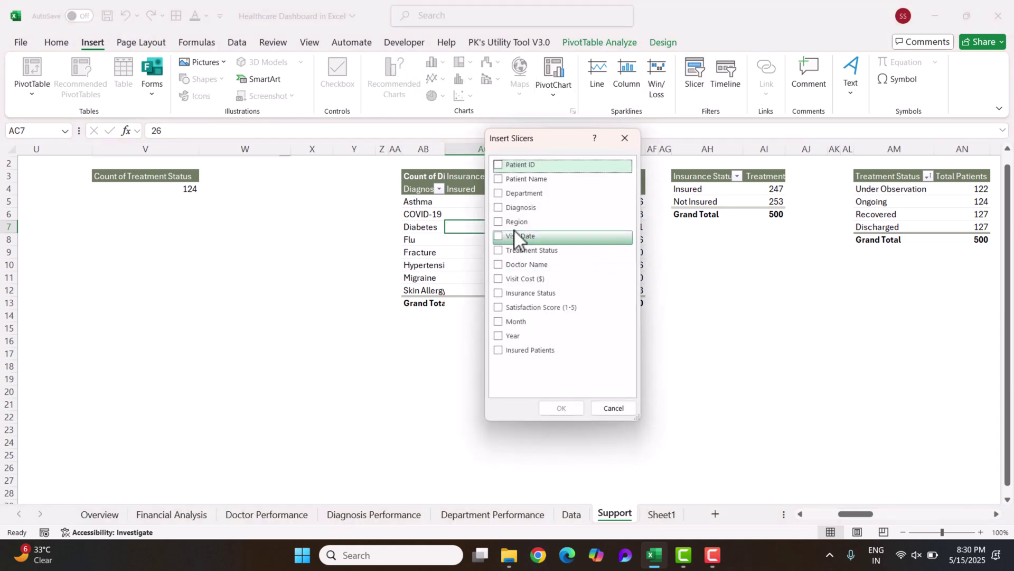
pyautogui.click(501, 207)
pyautogui.click(500, 207)
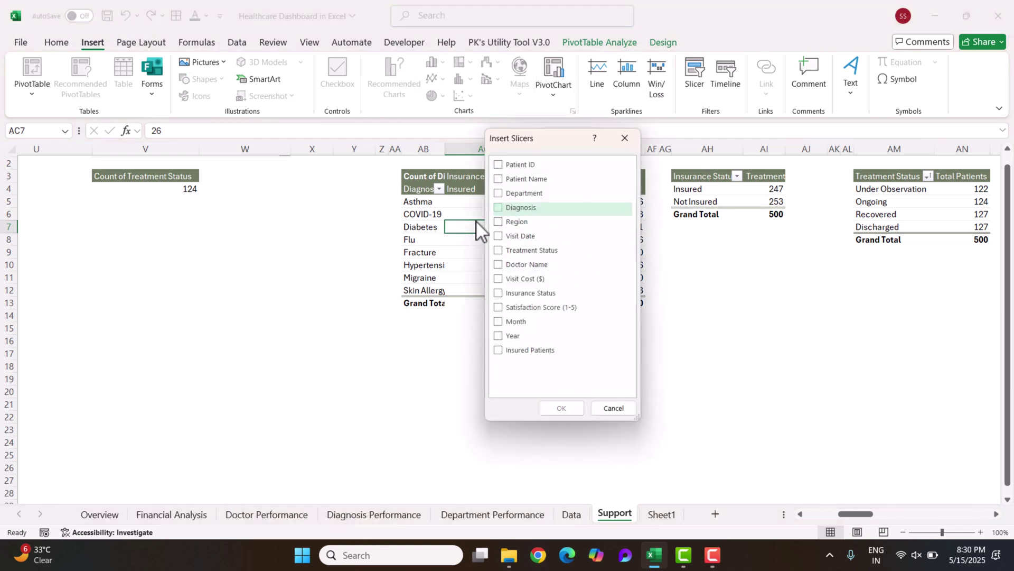
pyautogui.click(497, 194)
pyautogui.click(561, 407)
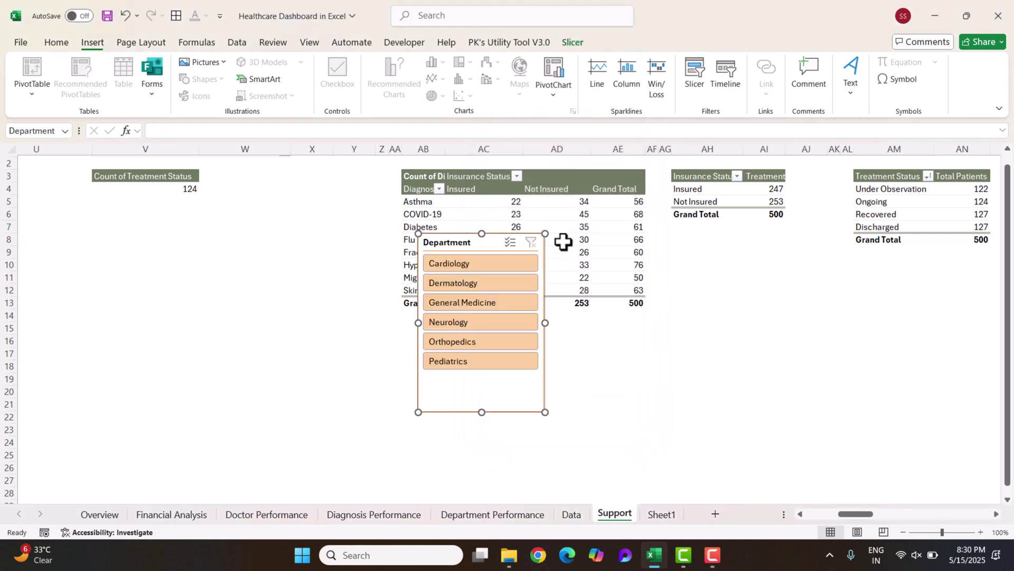
# - Cut the Department slicer and paste it on Sheet1 next to the chart
pyautogui.moveTo(471, 243); pyautogui.dragTo(591, 239)
pyautogui.hotkey('ctrl', 'x')
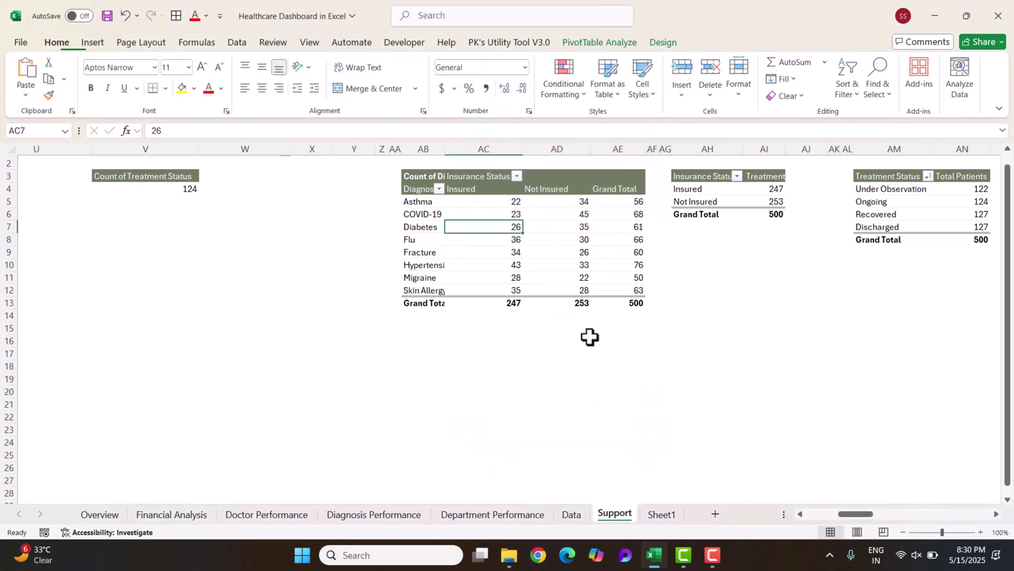
pyautogui.hotkey('ctrl', 'pagedown')
pyautogui.click(672, 277)
pyautogui.hotkey('ctrl', 'v')
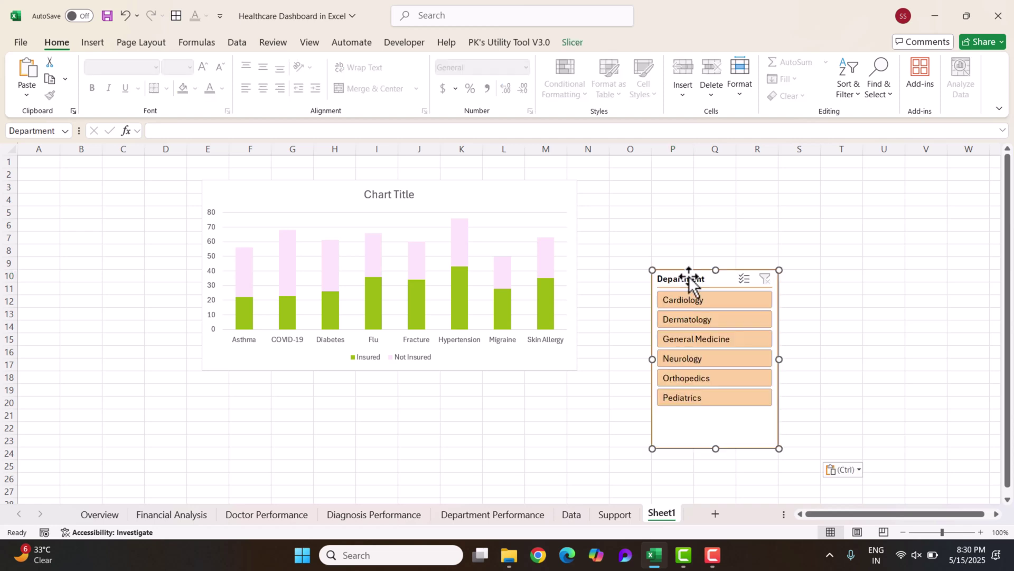
pyautogui.moveTo(689, 276); pyautogui.dragTo(658, 200)
# - Test the slicer with Dermatology and General Medicine, clear the filter, and align it with the chart
pyautogui.click(690, 236)
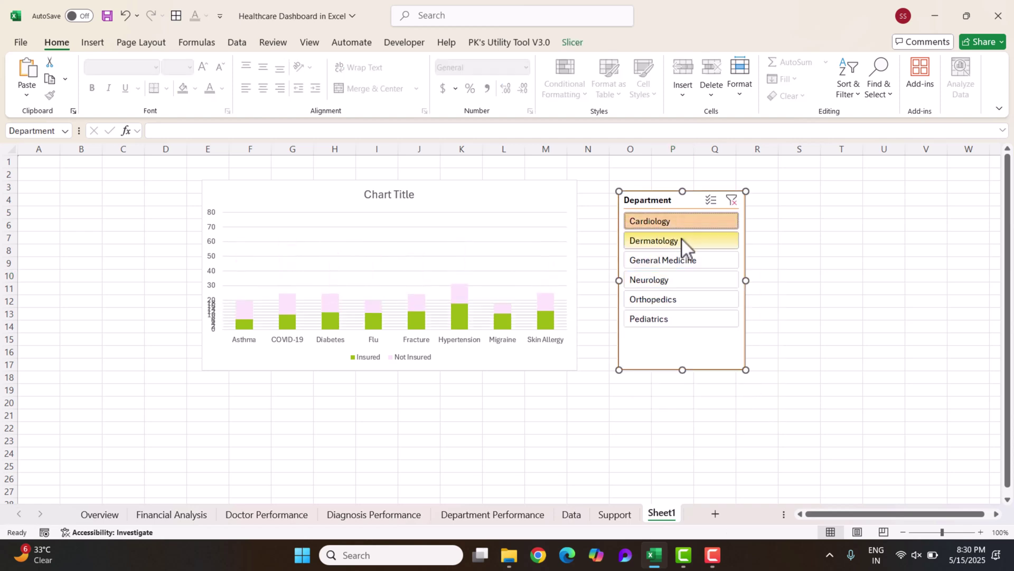
pyautogui.click(673, 266)
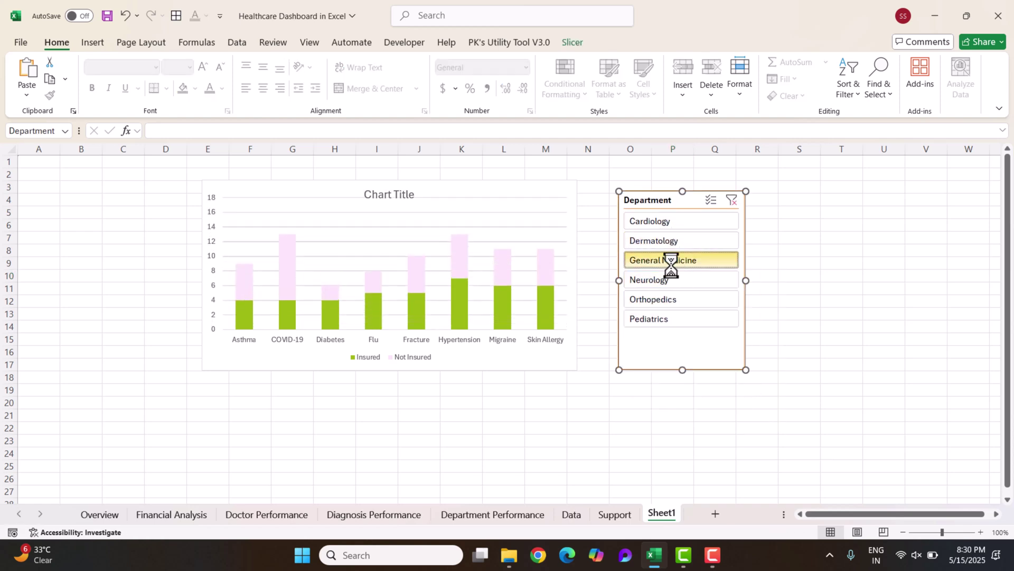
pyautogui.click(735, 200)
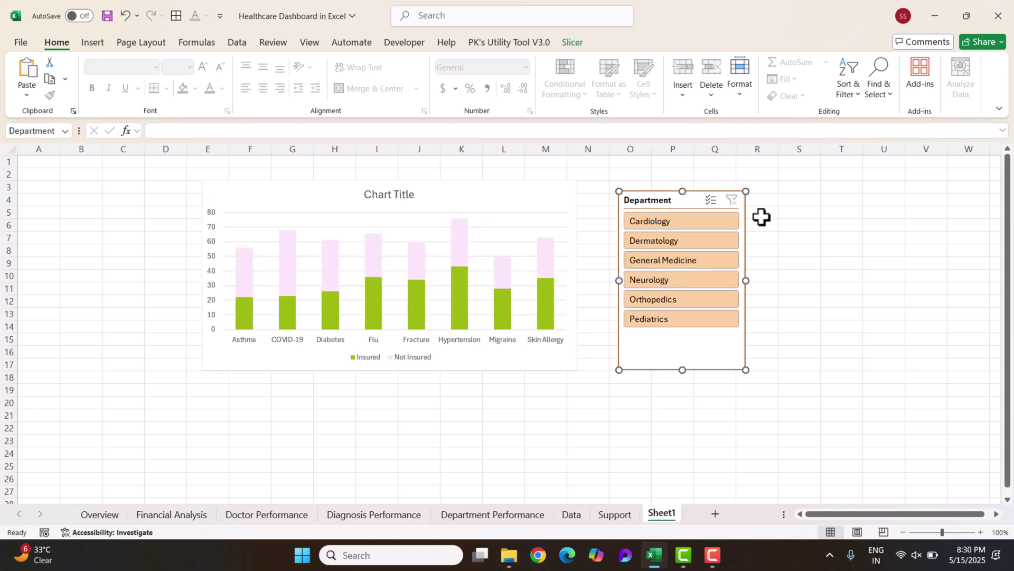
pyautogui.moveTo(672, 193); pyautogui.dragTo(661, 163)
pyautogui.click(102, 514)
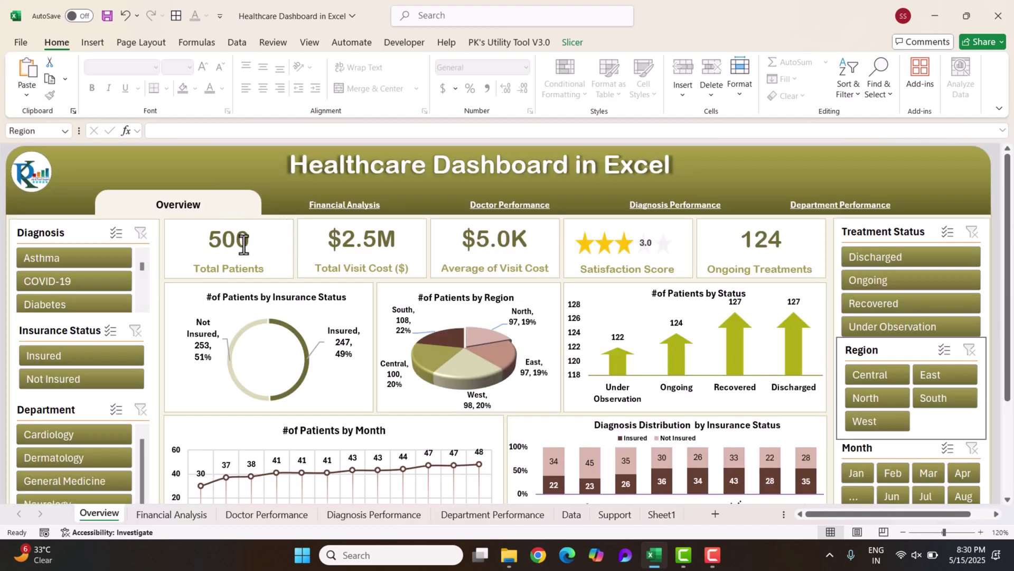
pyautogui.click(667, 514)
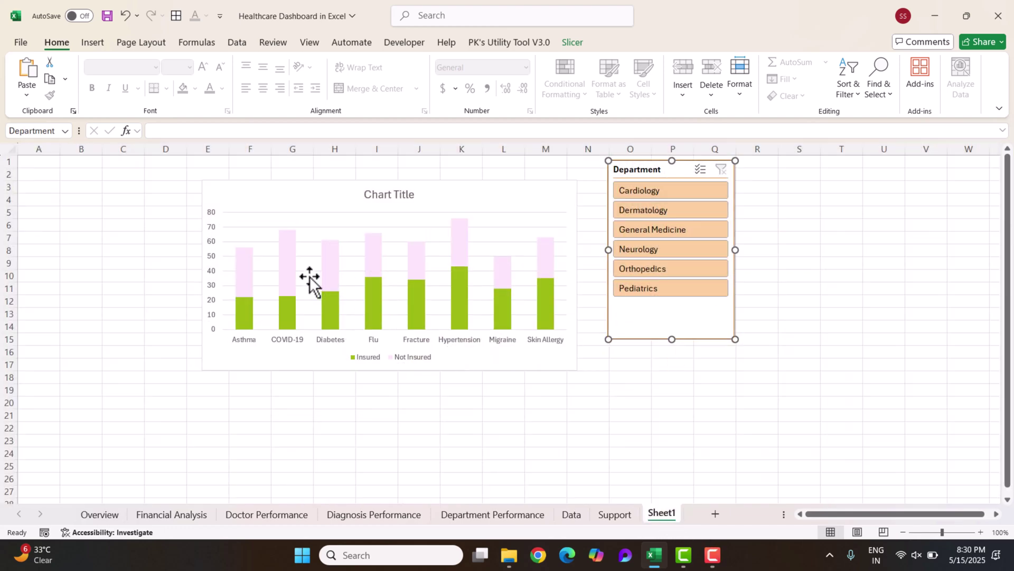
pyautogui.click(114, 239)
pyautogui.click(94, 42)
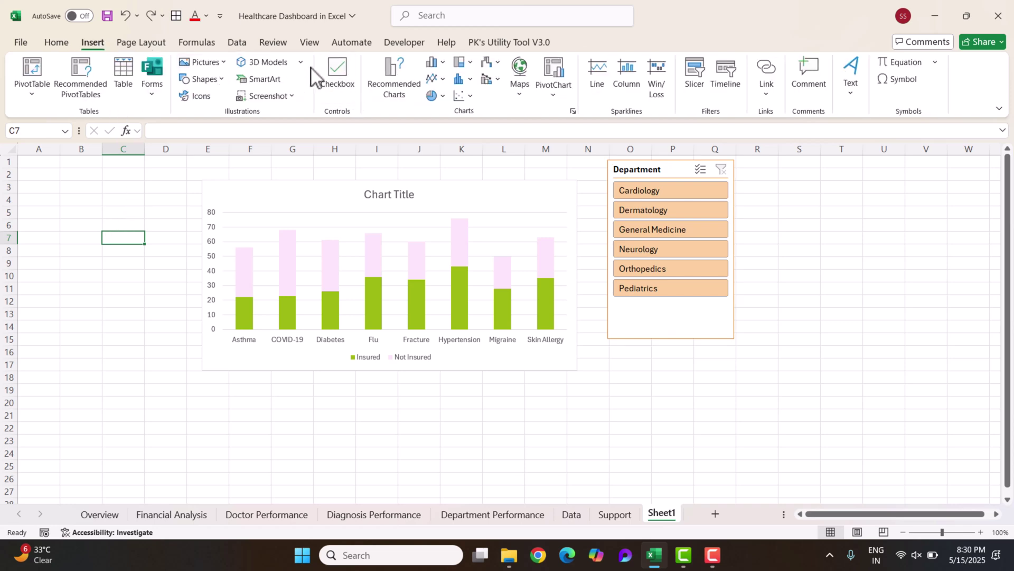
# - Draw a rectangle card left of the chart and fill it light grey
pyautogui.click(204, 79)
pyautogui.click(233, 121)
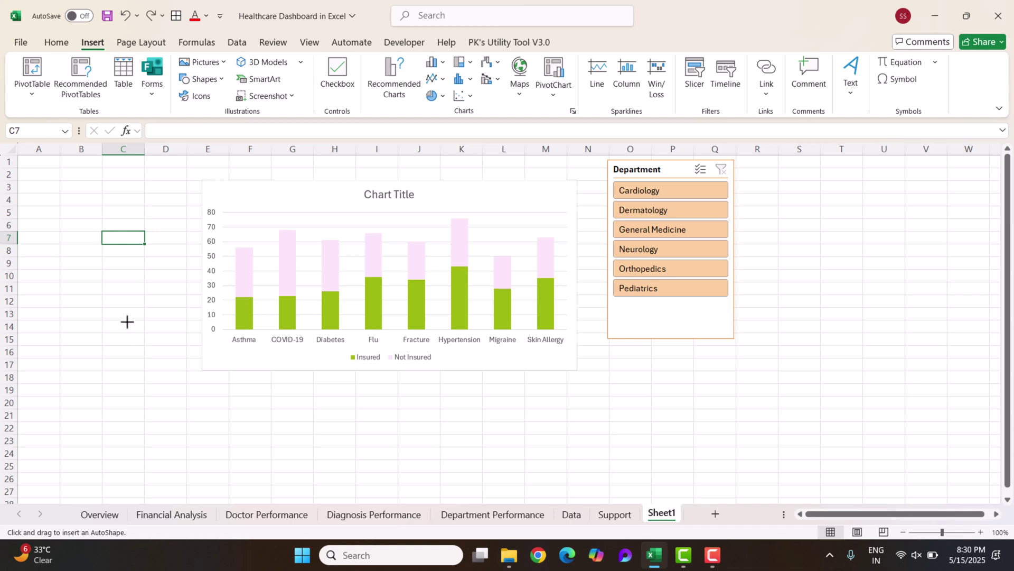
pyautogui.moveTo(86, 272)
pyautogui.mouseDown()
pyautogui.moveTo(186, 319)
pyautogui.moveTo(153, 280)
pyautogui.moveTo(146, 237)
pyautogui.mouseUp()
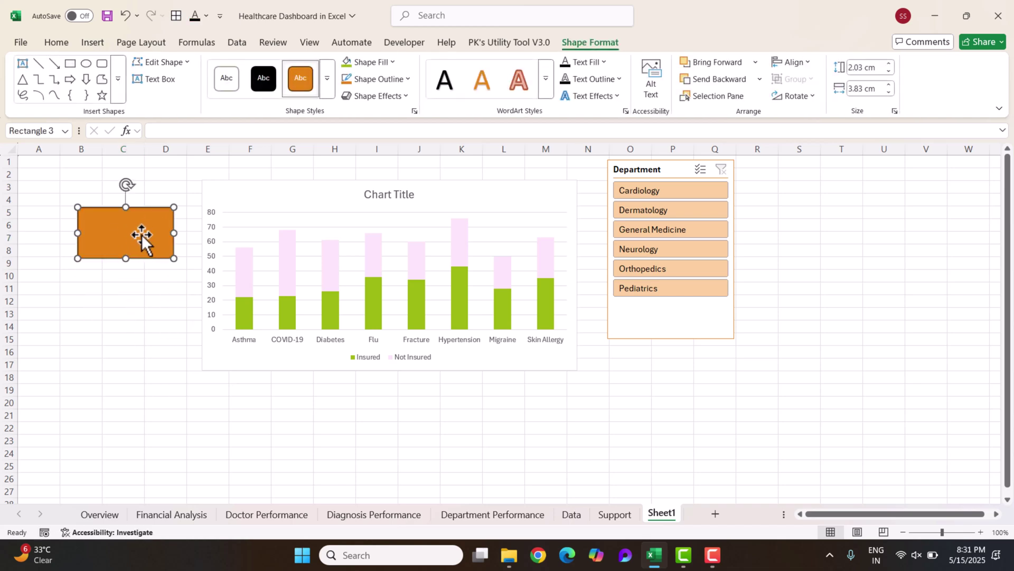
pyautogui.click(366, 64)
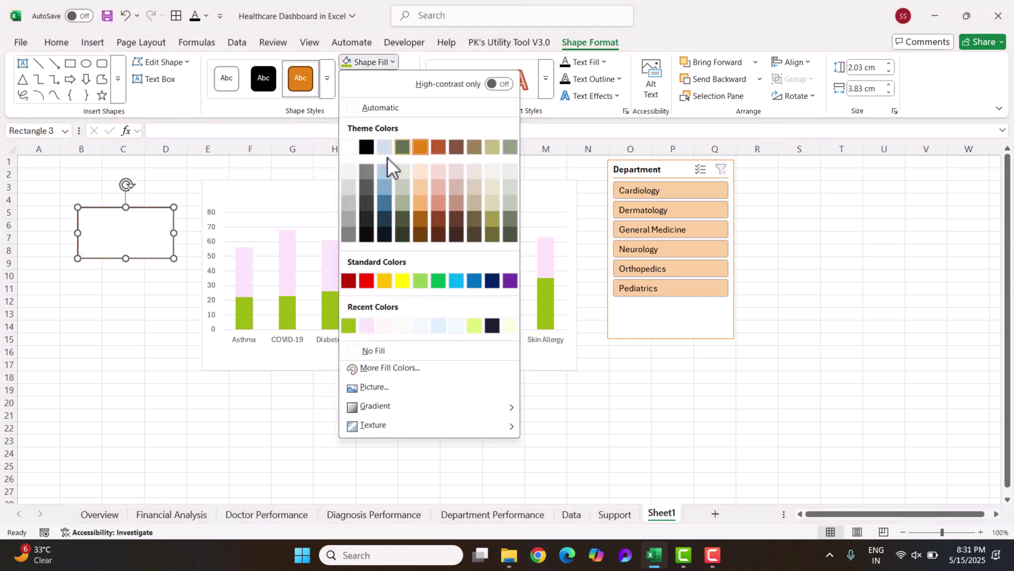
pyautogui.click(349, 171)
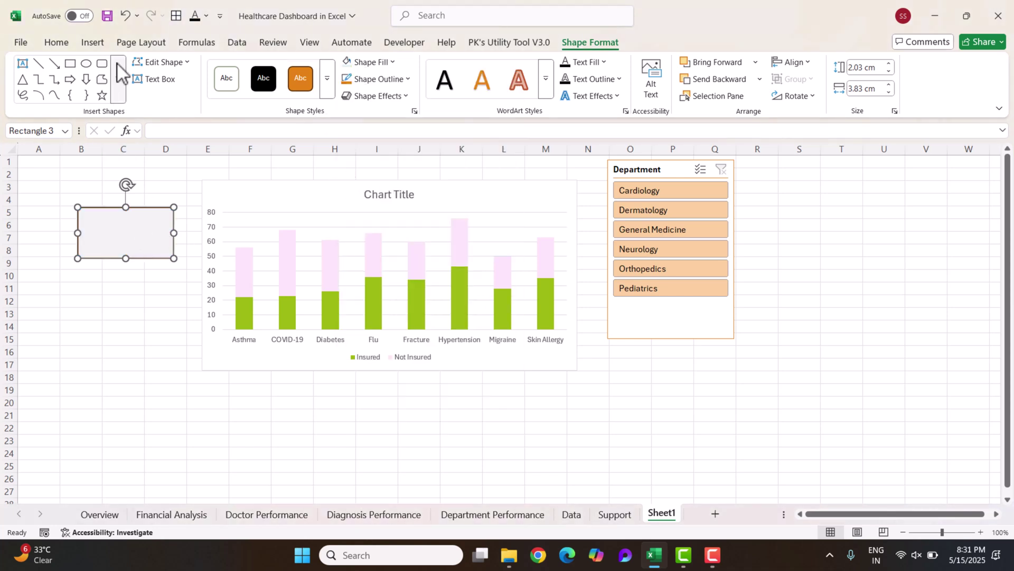
# - Draw an empty text box inside the rectangle card
pyautogui.click(93, 44)
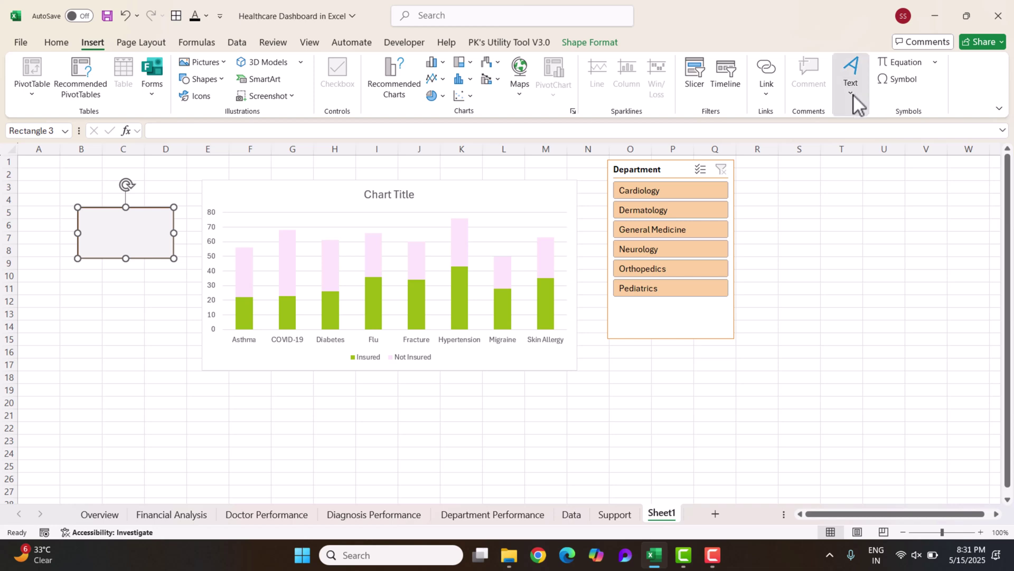
pyautogui.click(851, 93)
pyautogui.click(849, 139)
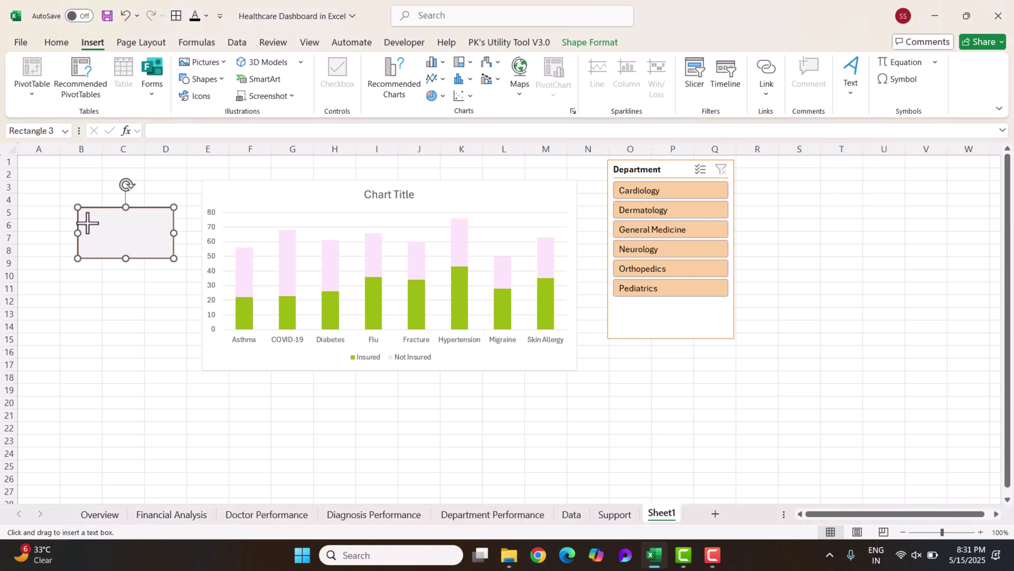
pyautogui.moveTo(87, 223); pyautogui.dragTo(169, 236)
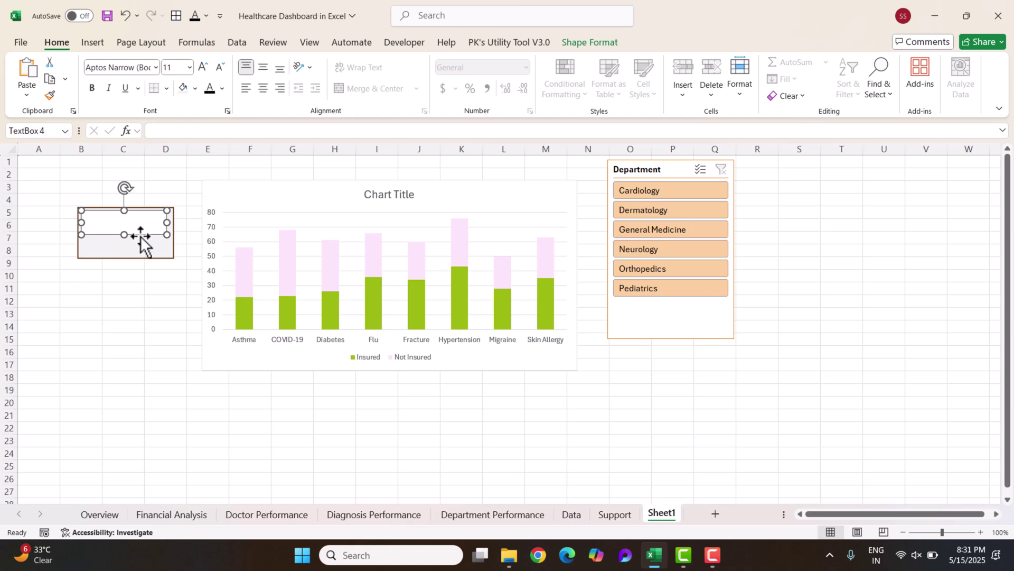
# - Link the text box to =Support!H4 so it displays the $2.5M total visit cost
pyautogui.click(189, 131)
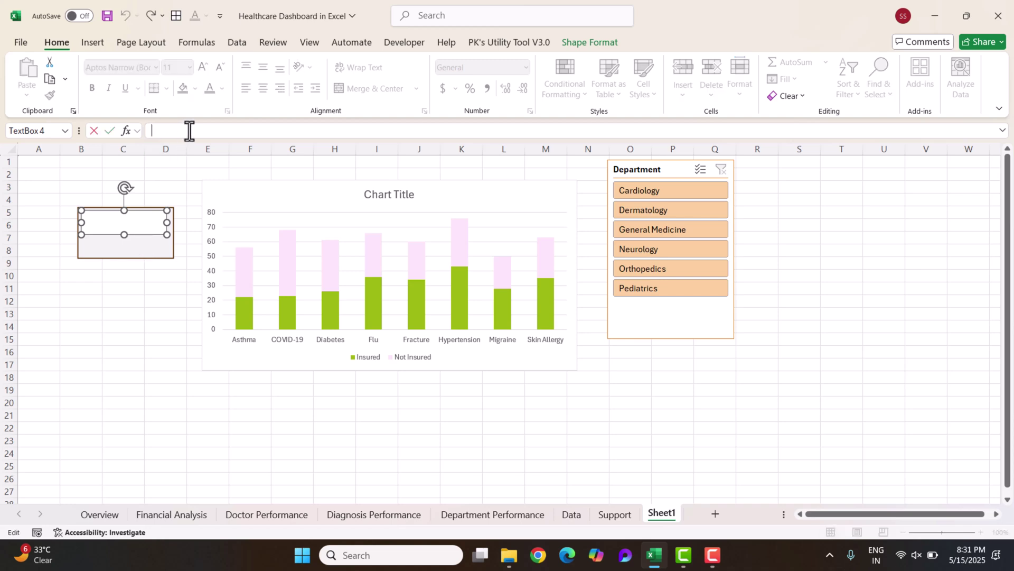
pyautogui.write('=')
pyautogui.click(614, 514)
pyautogui.moveTo(853, 514); pyautogui.dragTo(790, 517)
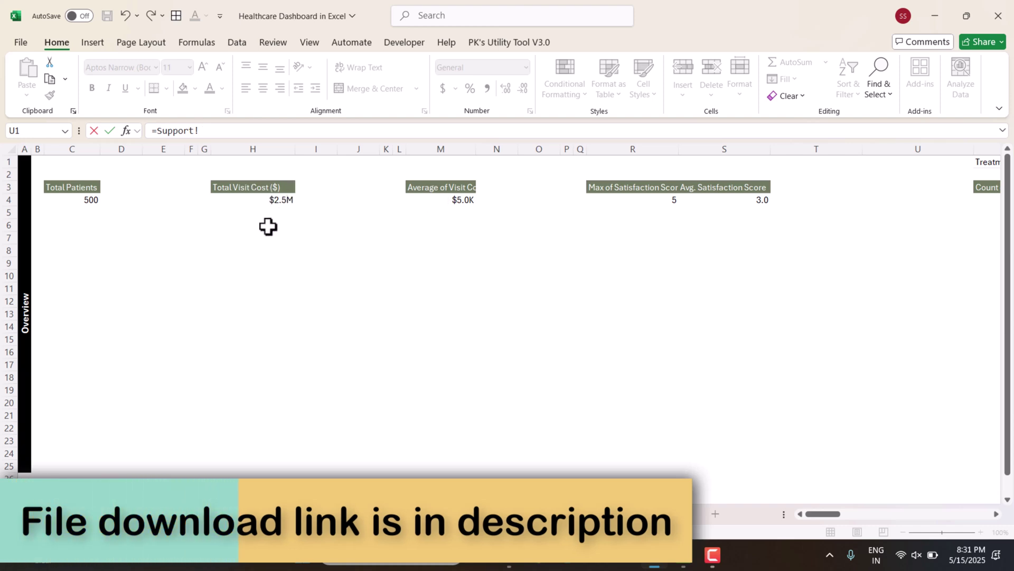
pyautogui.click(283, 201)
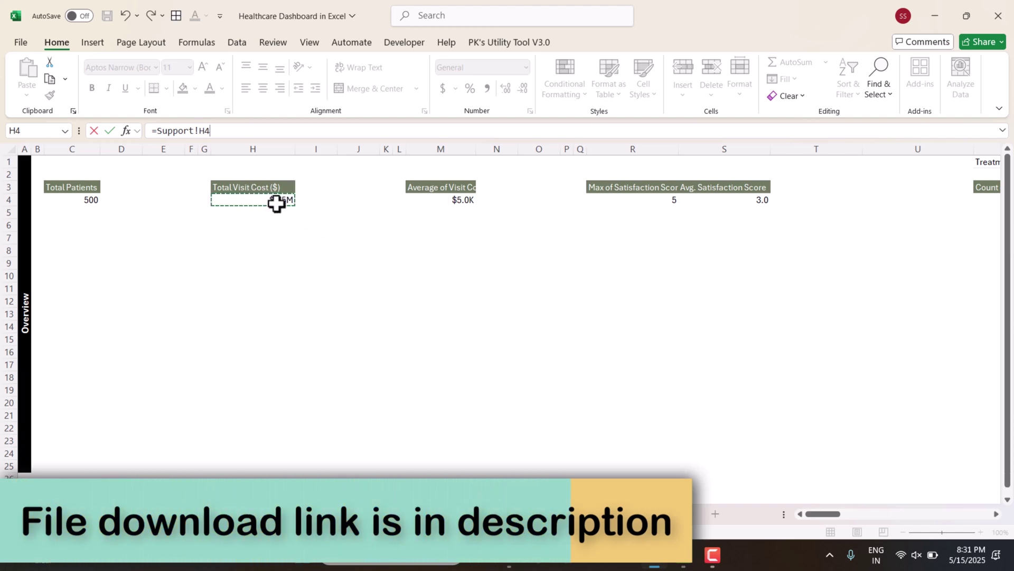
pyautogui.press('Return')
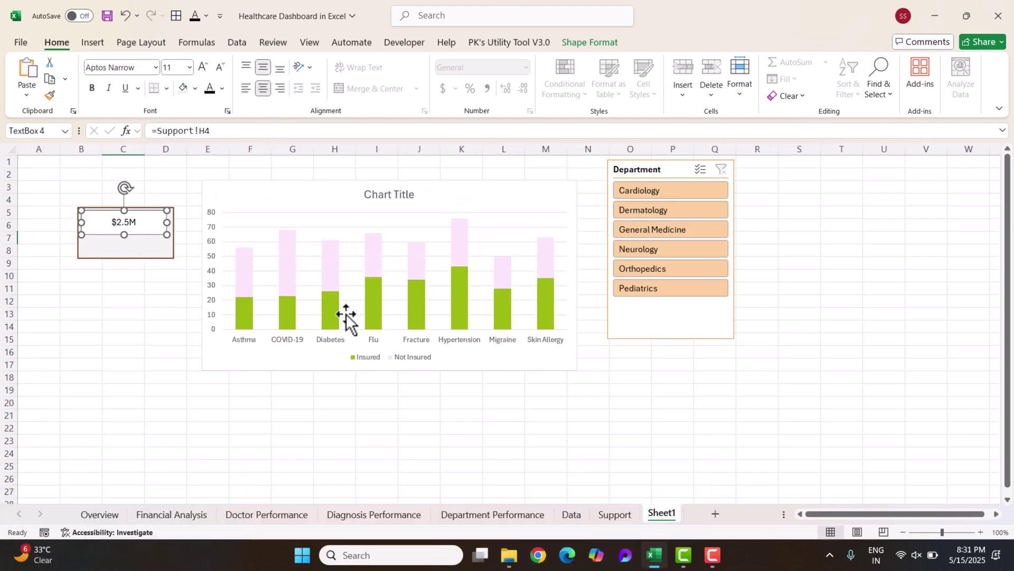
pyautogui.click(348, 378)
# - Filter the slicer through Cardiology, General Medicine and Neurology to check the card updates
pyautogui.click(642, 190)
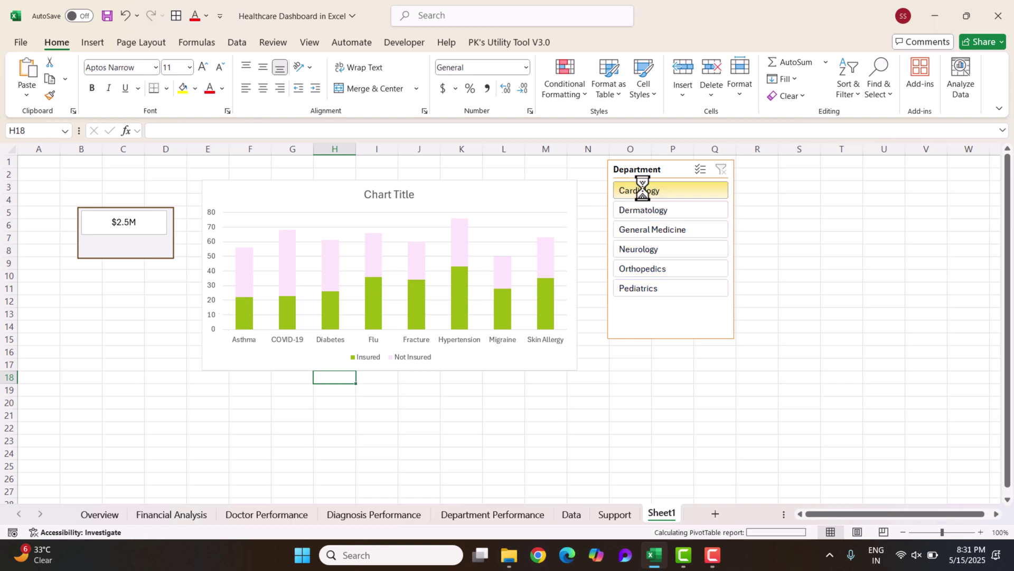
pyautogui.click(651, 230)
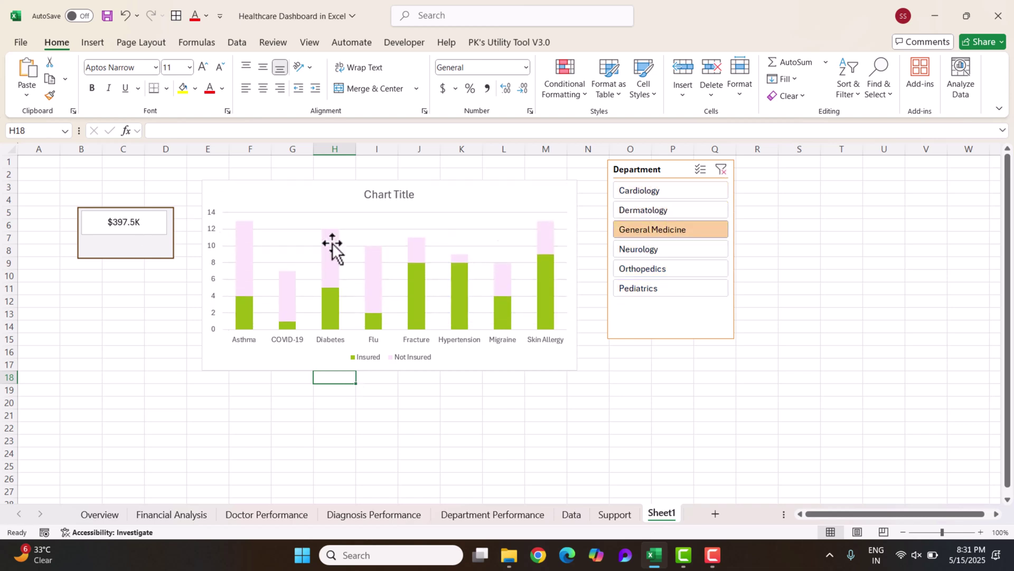
pyautogui.click(683, 249)
# - Give the cost text box no fill and no outline, with bold 16-point text
pyautogui.click(138, 234)
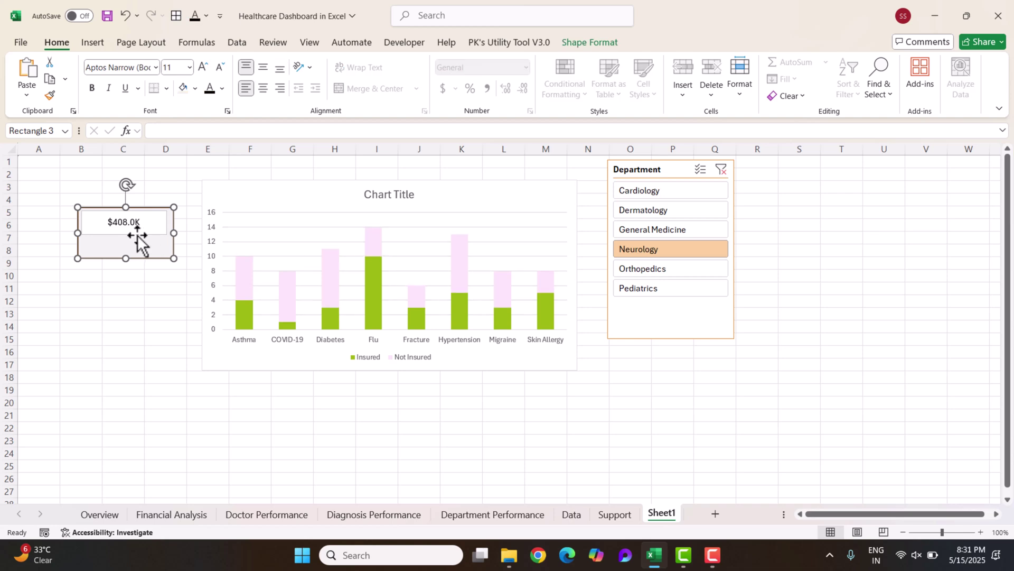
pyautogui.click(139, 233)
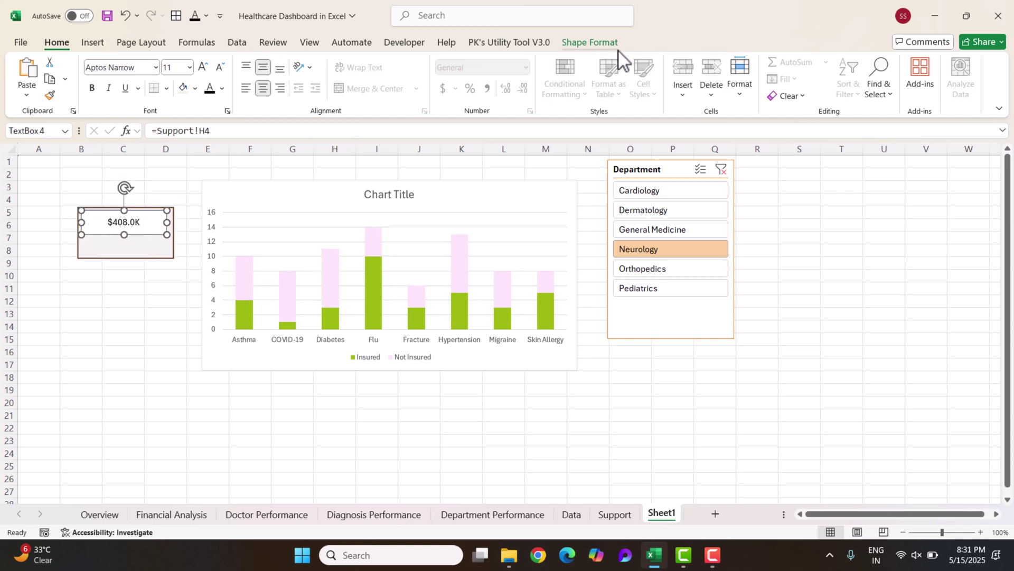
pyautogui.click(589, 44)
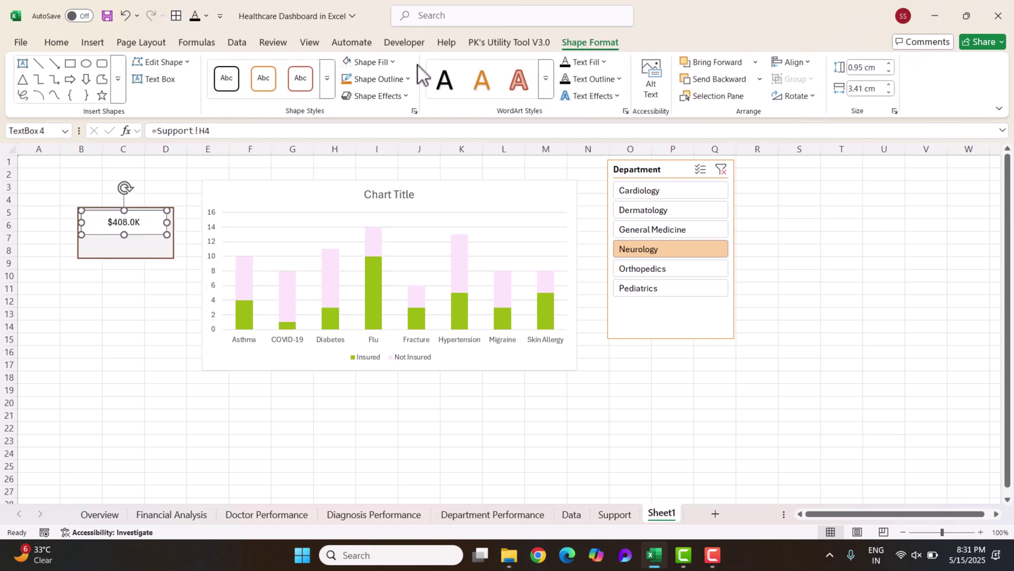
pyautogui.click(373, 67)
pyautogui.click(386, 356)
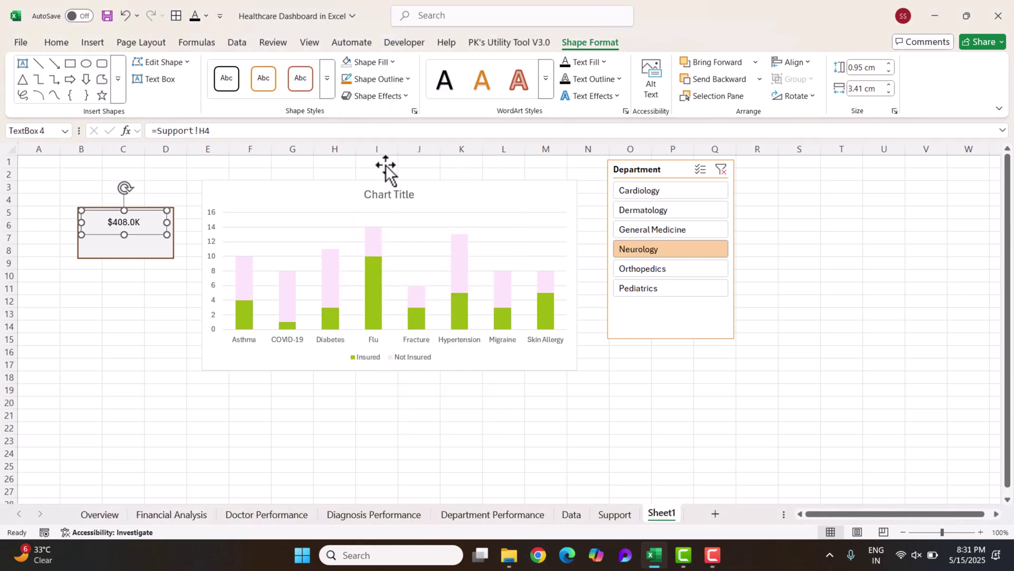
pyautogui.click(392, 86)
pyautogui.click(409, 368)
pyautogui.click(56, 43)
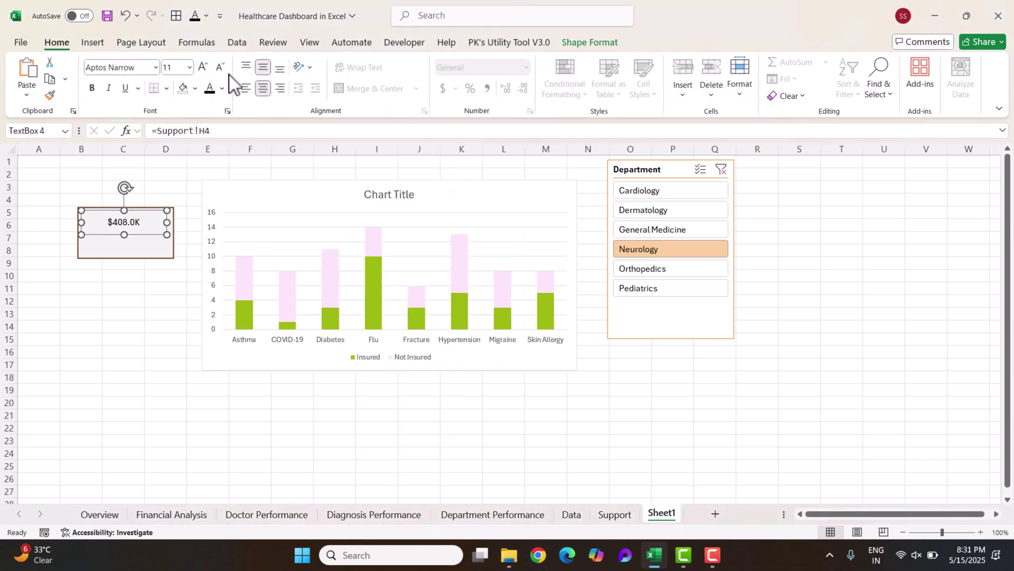
pyautogui.click(202, 67)
pyautogui.click(202, 67)
pyautogui.click(93, 89)
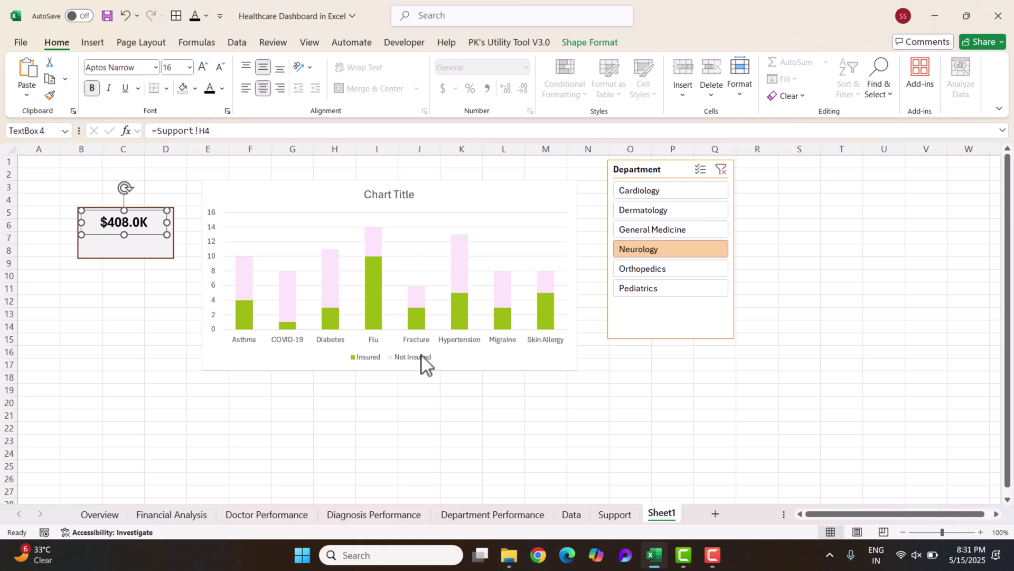
pyautogui.click(421, 416)
# - Retest the slicer with General Medicine and Dermatology, then clear the Department filter
pyautogui.click(503, 390)
pyautogui.click(661, 227)
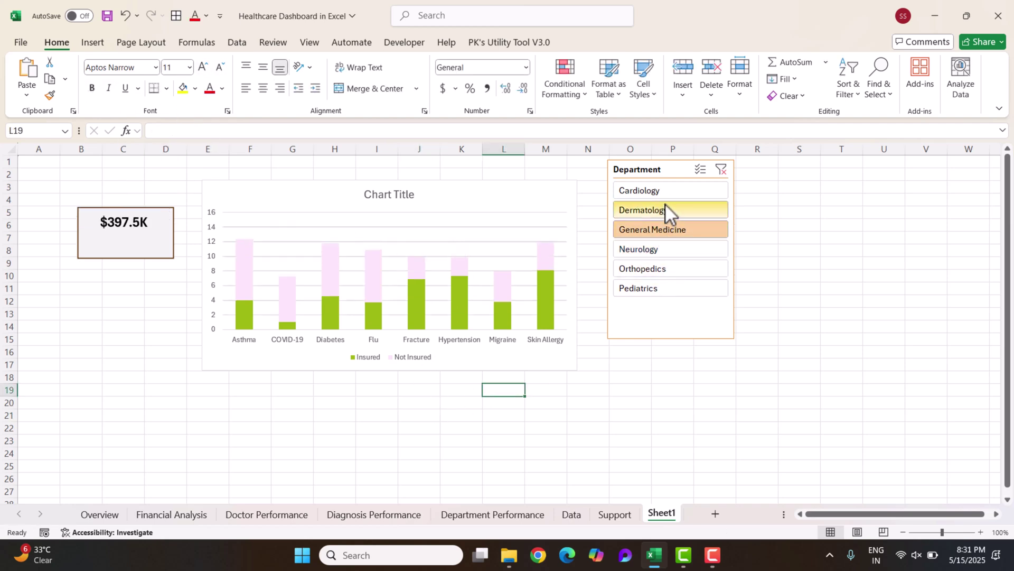
pyautogui.click(664, 208)
pyautogui.click(721, 169)
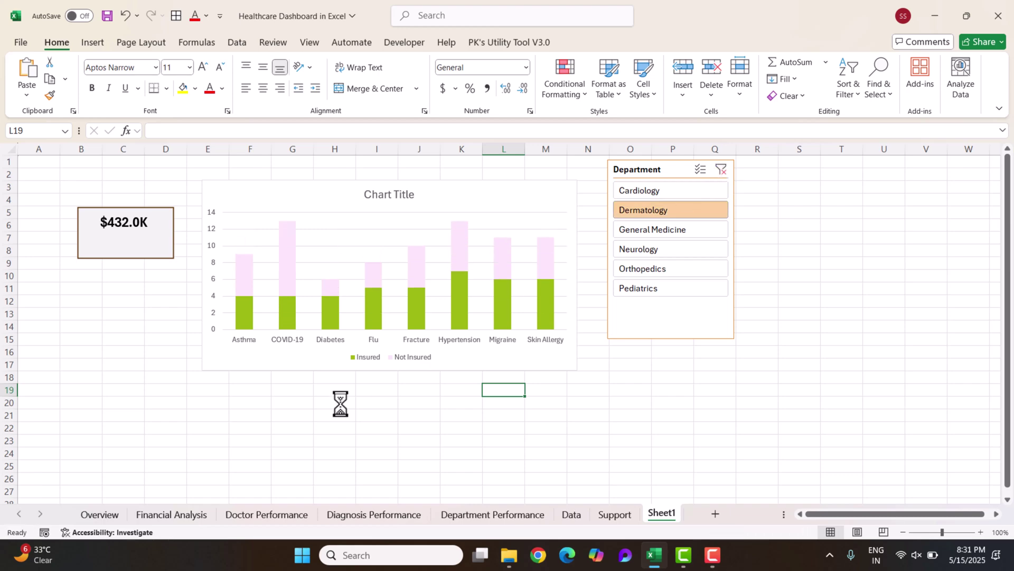
pyautogui.click(100, 514)
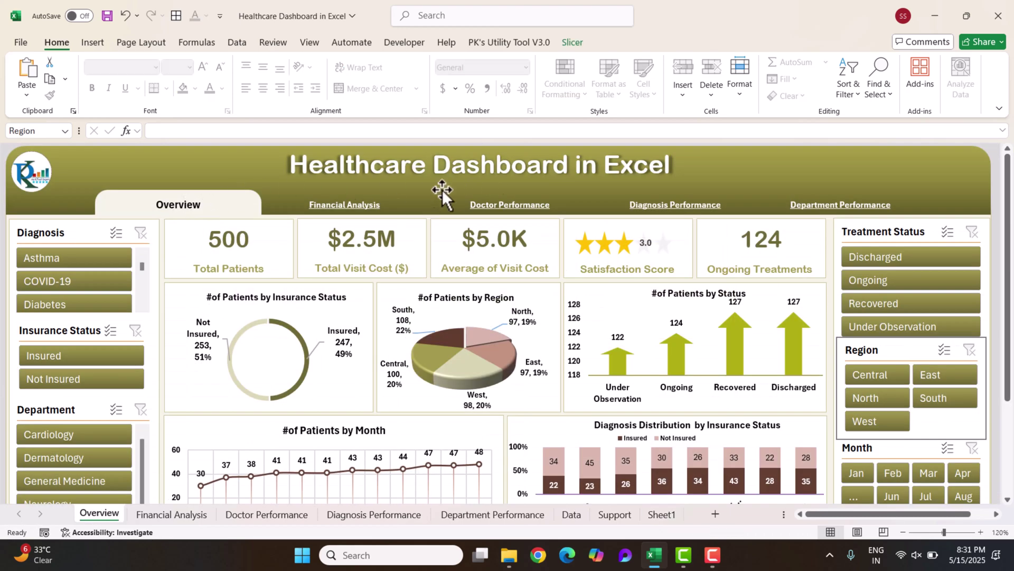
# - Inspect the Overview dashboard's header background, Overview and Financial Analysis menu shapes, and title
pyautogui.click(233, 153)
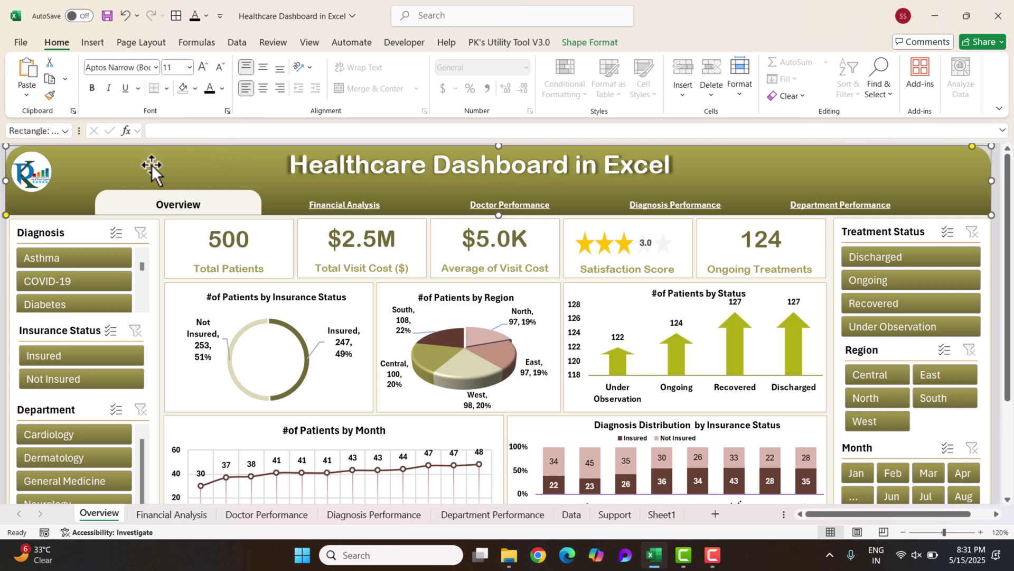
pyautogui.click(234, 196)
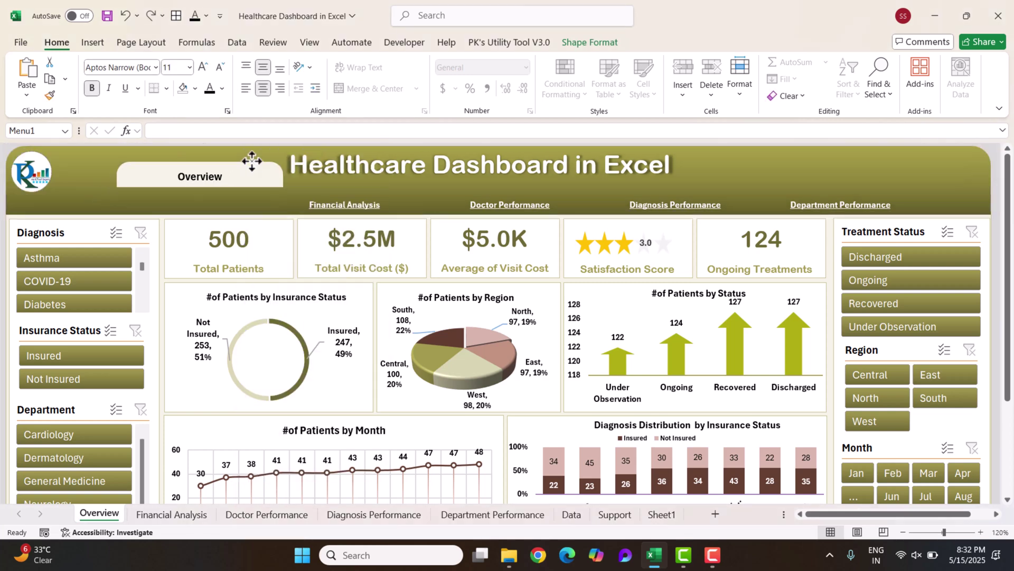
pyautogui.rightClick(370, 203)
pyautogui.press('Escape')
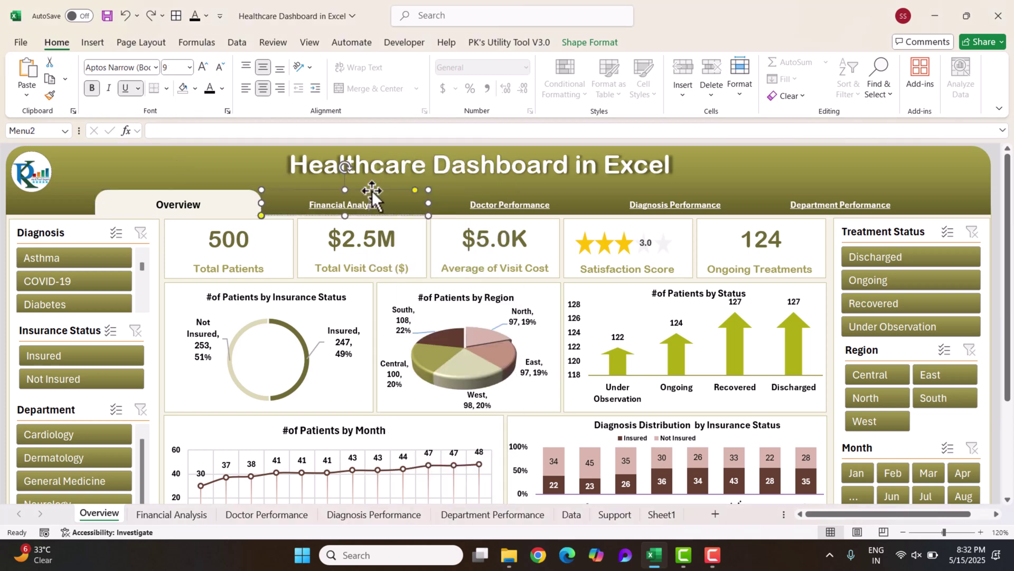
pyautogui.click(264, 172)
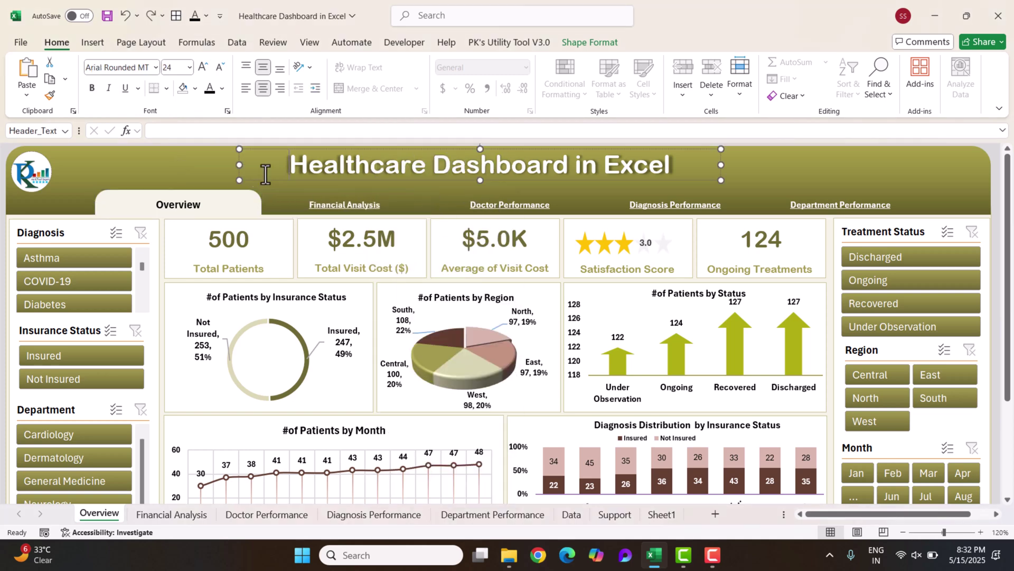
pyautogui.click(3, 244)
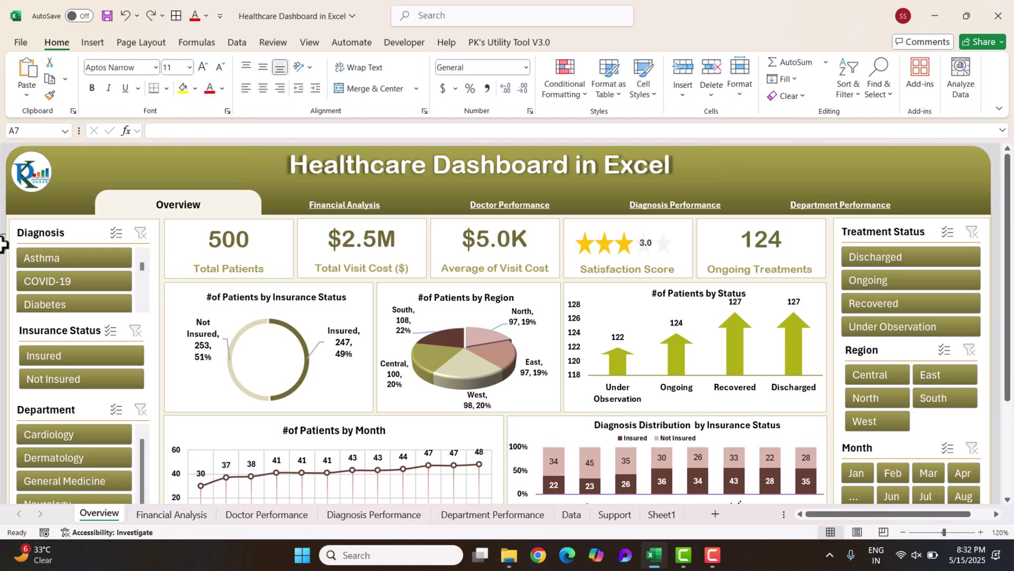